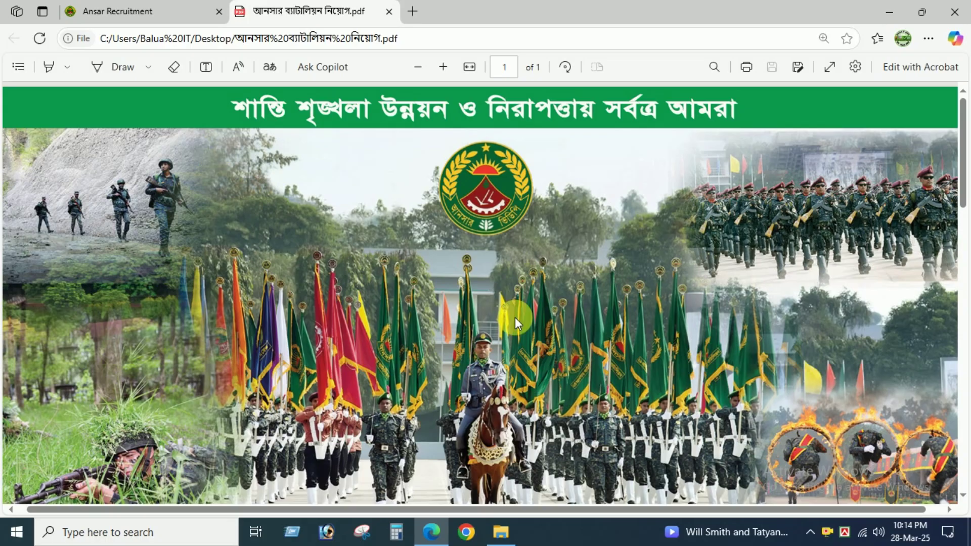
Step: Read down through the Ansar Battalion recruitment circular PDF in Edge
{"action": "scroll", "coordinate": [515, 317], "scroll_direction": "down", "scroll_amount": 7}
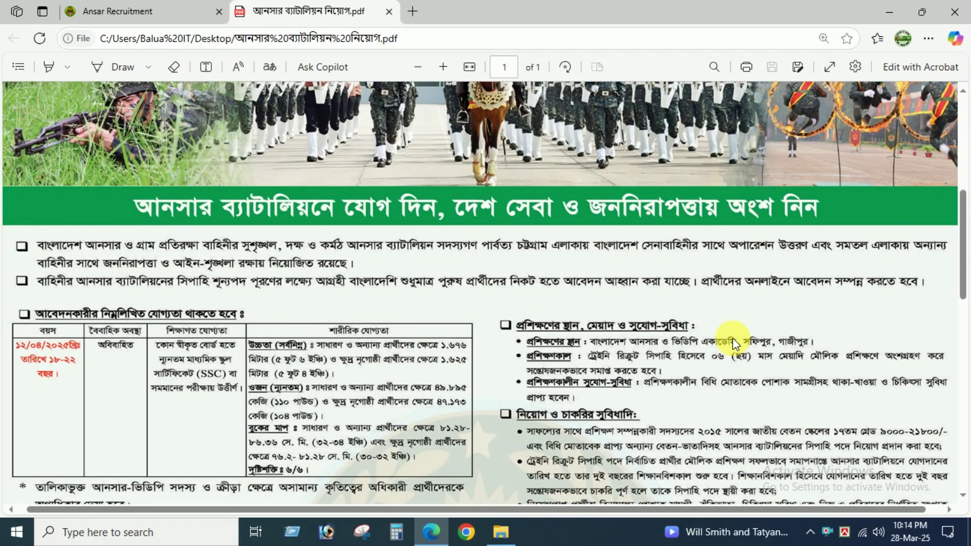
{"action": "left_click_drag", "start_coordinate": [964, 213], "coordinate": [964, 239]}
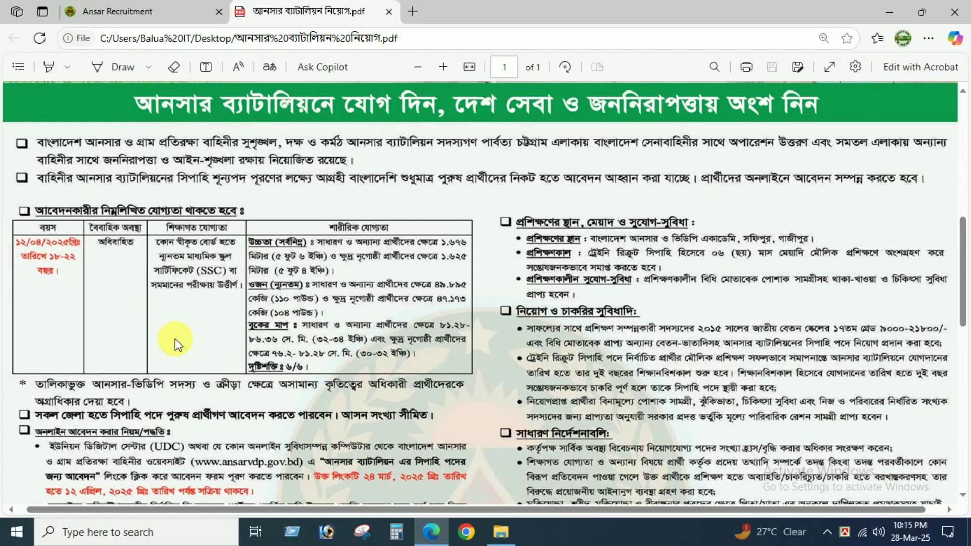
{"action": "scroll", "coordinate": [174, 338], "scroll_direction": "down", "scroll_amount": 4}
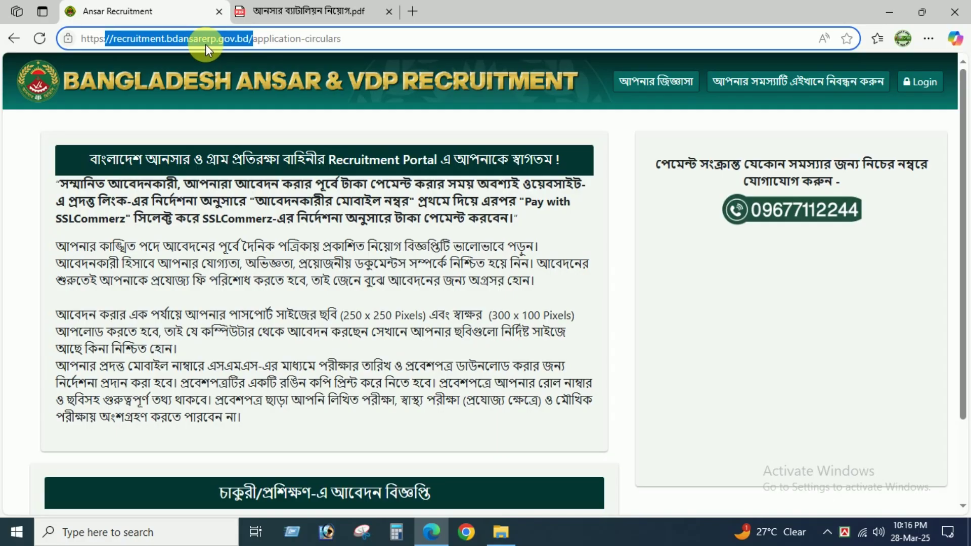
Step: Highlight the photo/signature pixel sizes, then expand Battalion Ansar to show the 2025 Sepoy circular
{"action": "scroll", "coordinate": [384, 263], "scroll_direction": "down", "scroll_amount": 3}
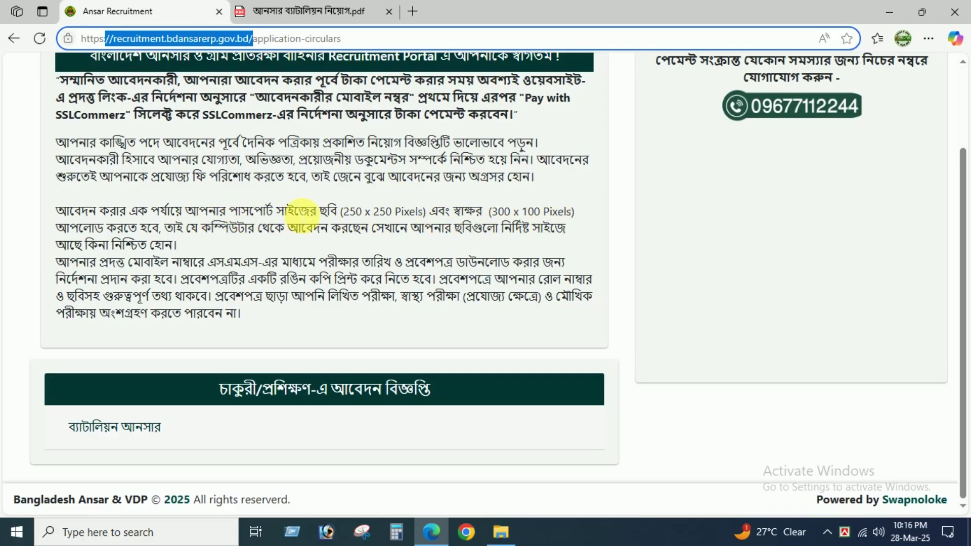
{"action": "left_click_drag", "start_coordinate": [320, 211], "coordinate": [574, 213]}
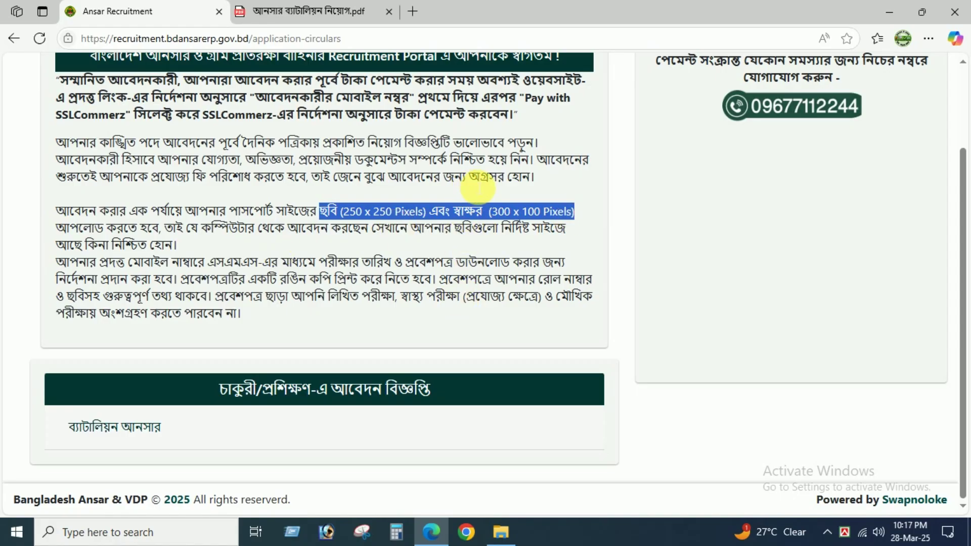
{"action": "left_click", "coordinate": [98, 429]}
{"action": "scroll", "coordinate": [213, 411], "scroll_direction": "down", "scroll_amount": 3}
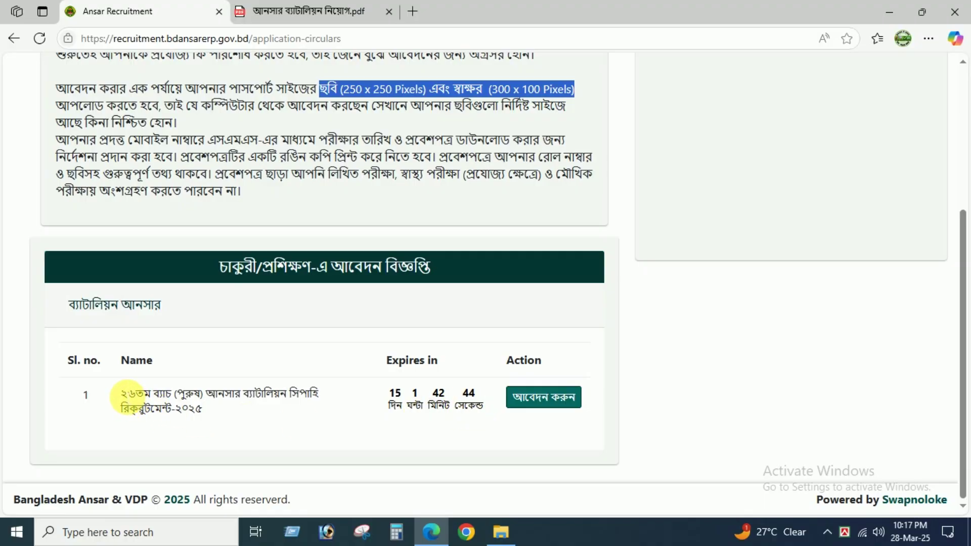
{"action": "left_click_drag", "start_coordinate": [121, 394], "coordinate": [241, 409]}
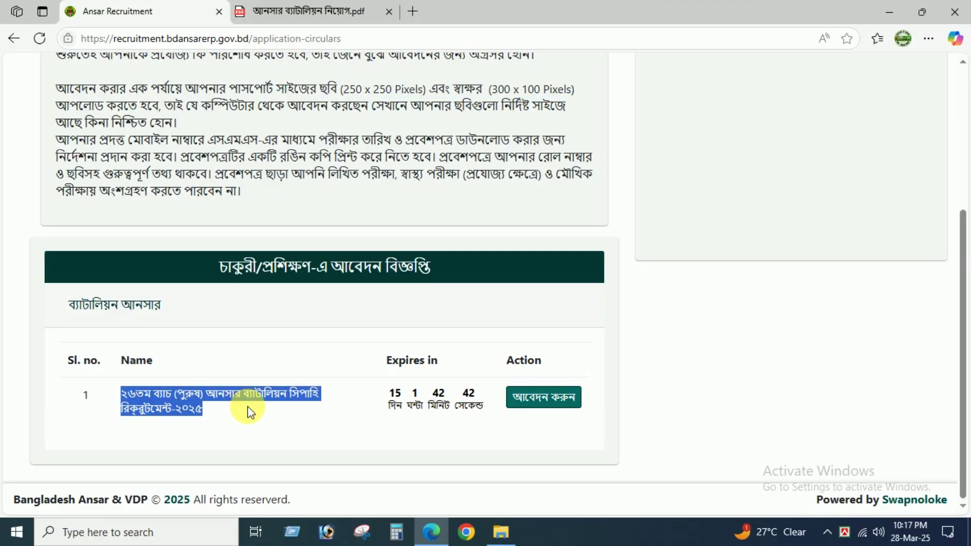
{"action": "left_click", "coordinate": [618, 368]}
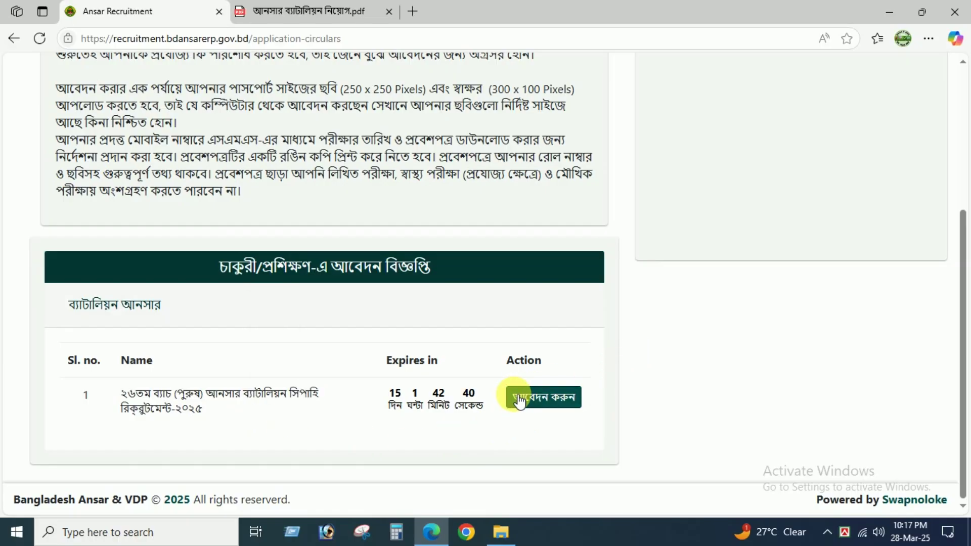
Step: Start the 26th batch application and read its rules down to the 200-taka fee notice
{"action": "left_click", "coordinate": [540, 401]}
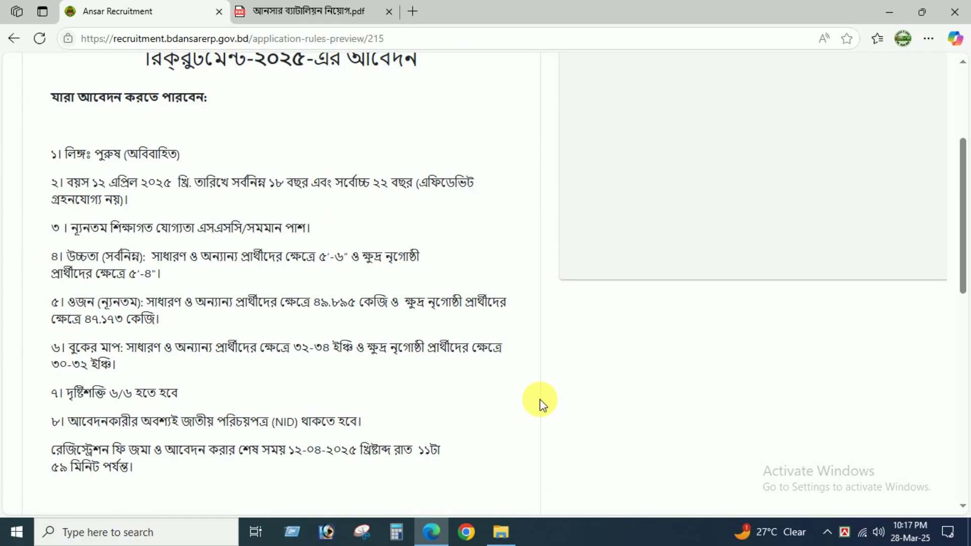
{"action": "scroll", "coordinate": [481, 385], "scroll_direction": "up", "scroll_amount": 4}
{"action": "scroll", "coordinate": [136, 295], "scroll_direction": "down", "scroll_amount": 3}
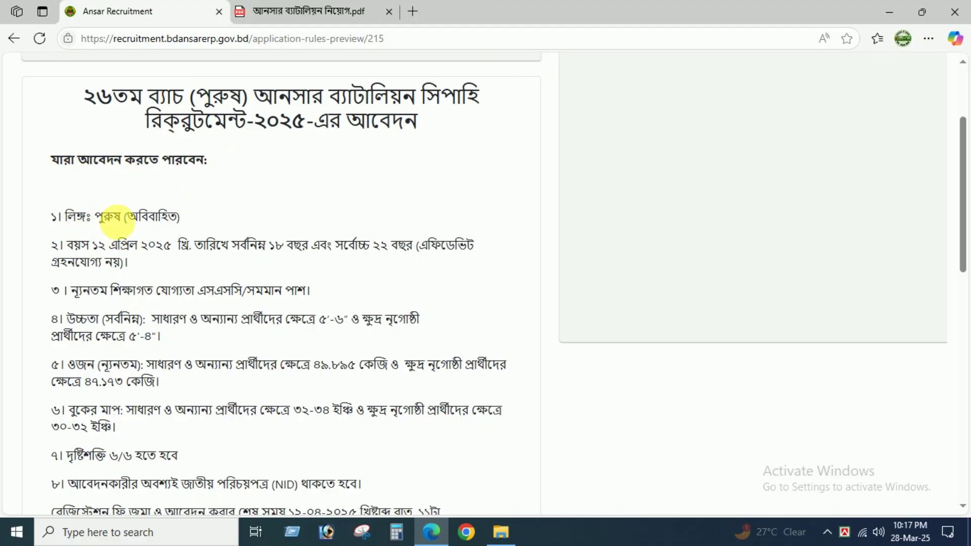
{"action": "scroll", "coordinate": [195, 211], "scroll_direction": "down", "scroll_amount": 3}
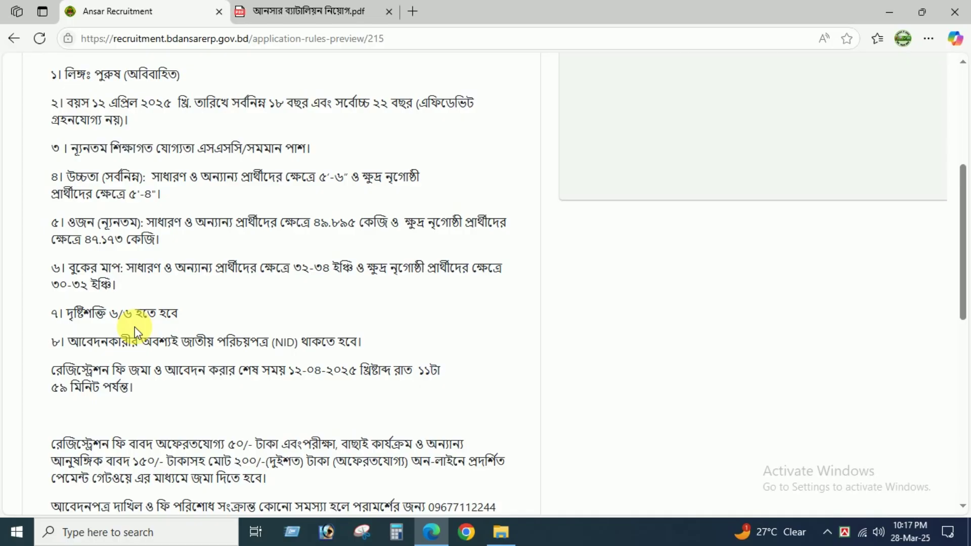
{"action": "scroll", "coordinate": [494, 252], "scroll_direction": "down", "scroll_amount": 5}
{"action": "scroll", "coordinate": [494, 276], "scroll_direction": "down", "scroll_amount": 1}
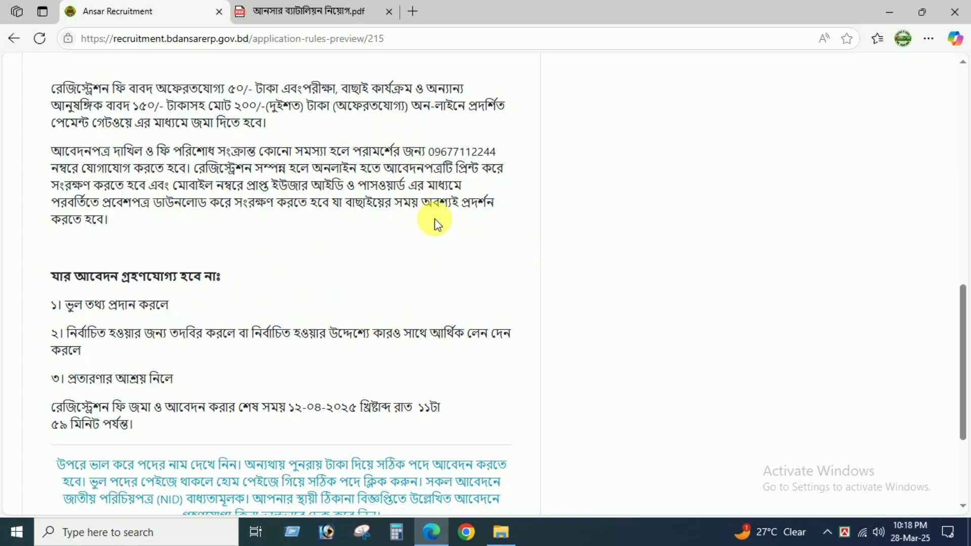
{"action": "scroll", "coordinate": [420, 212], "scroll_direction": "down", "scroll_amount": 2}
{"action": "scroll", "coordinate": [397, 196], "scroll_direction": "down", "scroll_amount": 1}
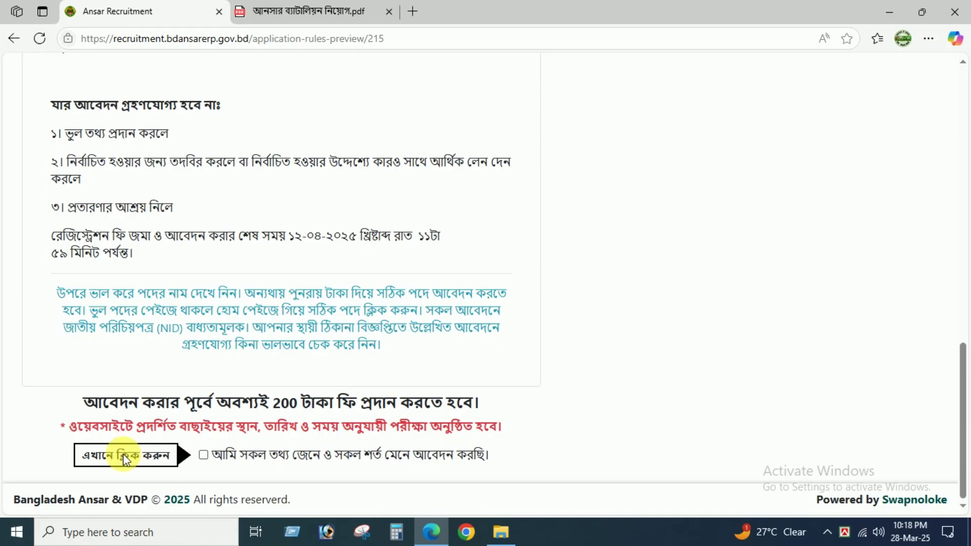
Step: Agree to the terms to reveal the form and browse the home district list
{"action": "left_click", "coordinate": [204, 456]}
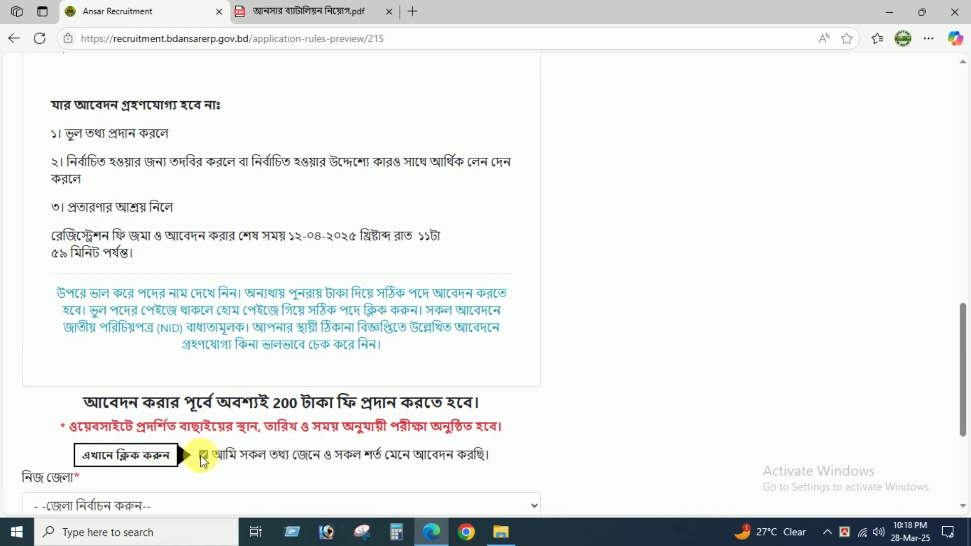
{"action": "scroll", "coordinate": [253, 429], "scroll_direction": "down", "scroll_amount": 4}
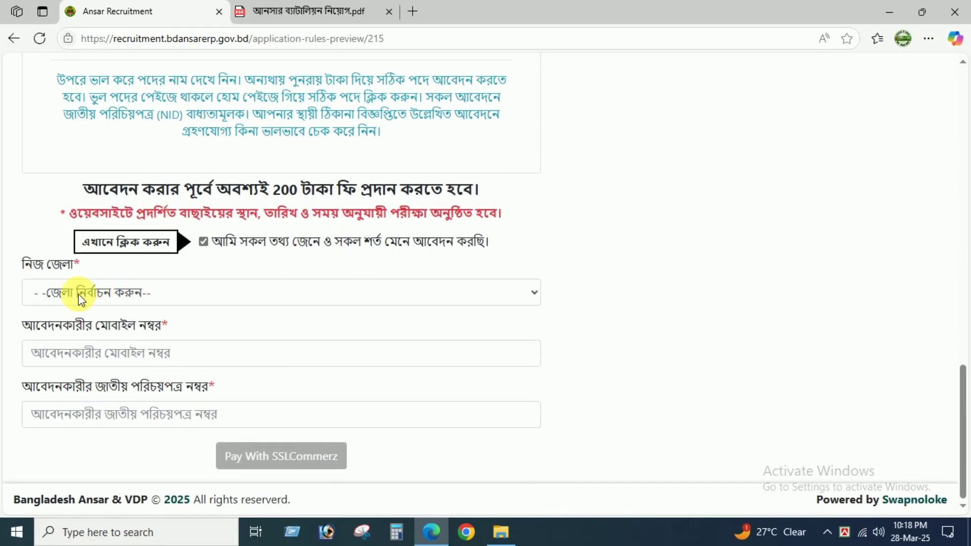
{"action": "left_click", "coordinate": [80, 299]}
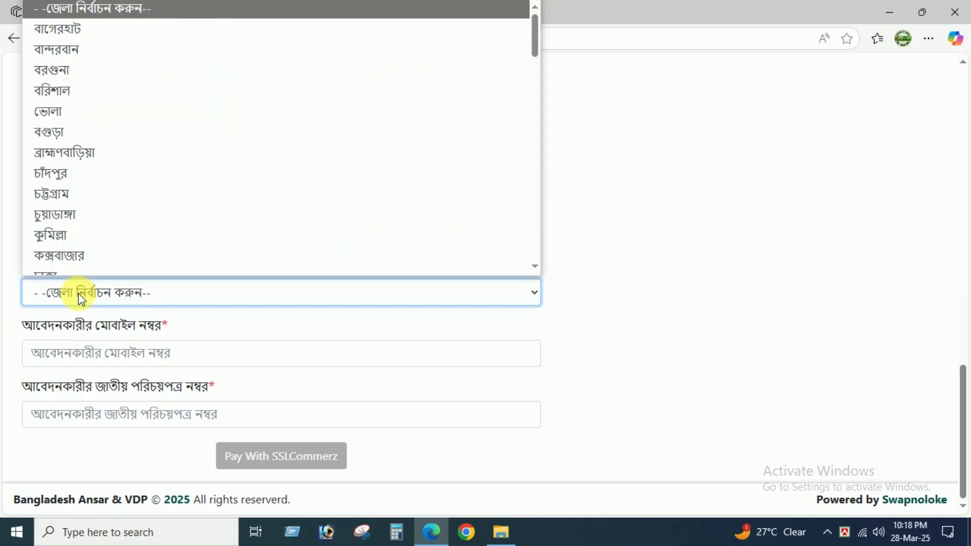
{"action": "scroll", "coordinate": [106, 143], "scroll_direction": "down", "scroll_amount": 6}
{"action": "scroll", "coordinate": [132, 237], "scroll_direction": "up", "scroll_amount": 6}
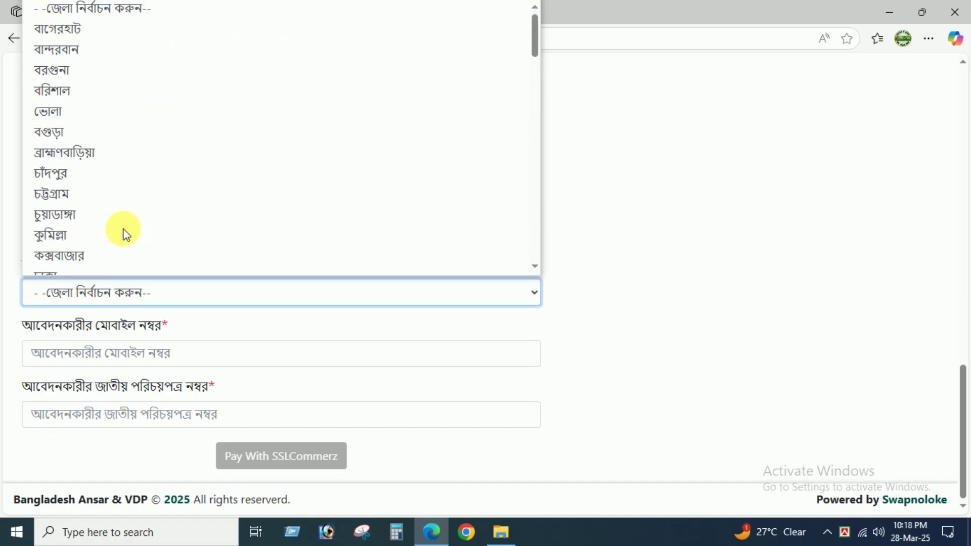
{"action": "scroll", "coordinate": [147, 190], "scroll_direction": "down", "scroll_amount": 7}
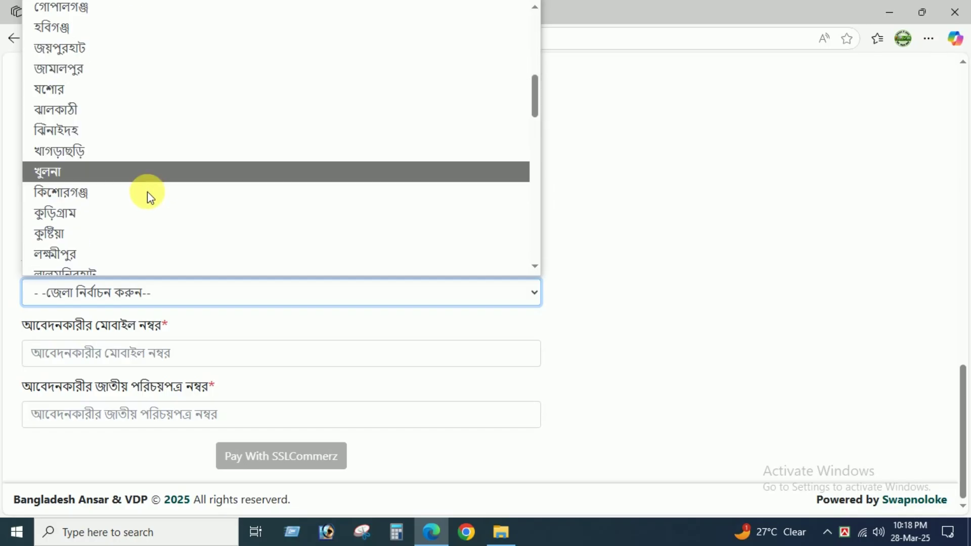
{"action": "scroll", "coordinate": [147, 192], "scroll_direction": "down", "scroll_amount": 1}
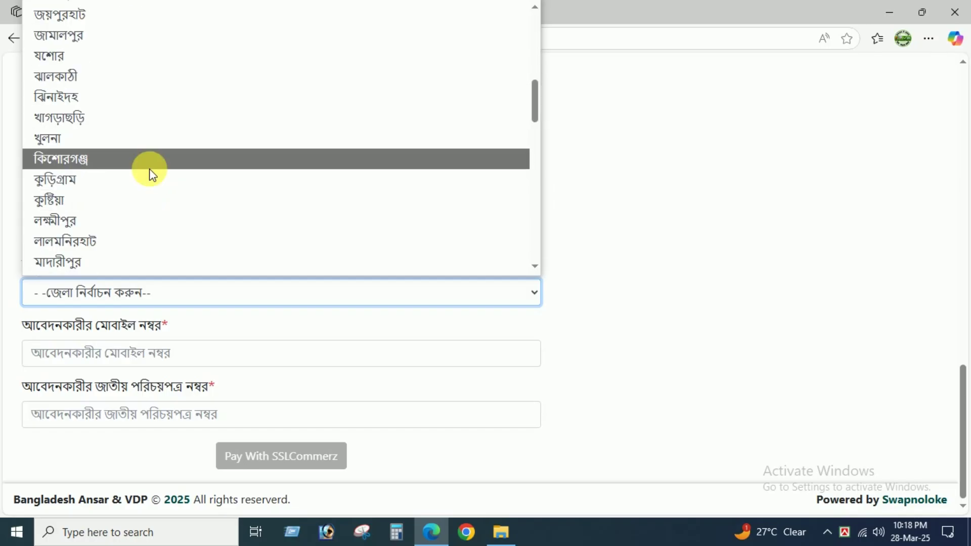
Step: Switch to the Unicode Bangla keyboard layout and choose রংপুর as home district
{"action": "right_click", "coordinate": [844, 530]}
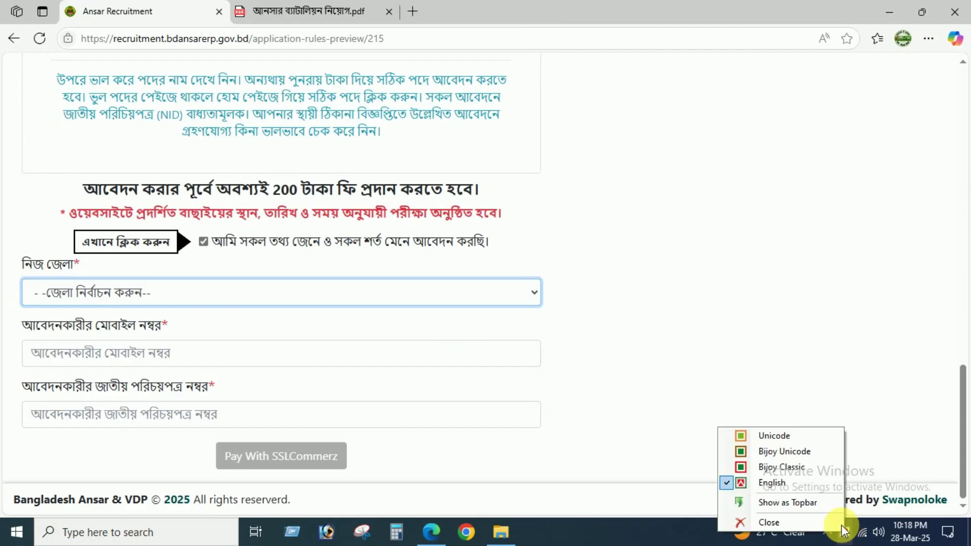
{"action": "left_click", "coordinate": [801, 436]}
{"action": "left_click", "coordinate": [121, 292]}
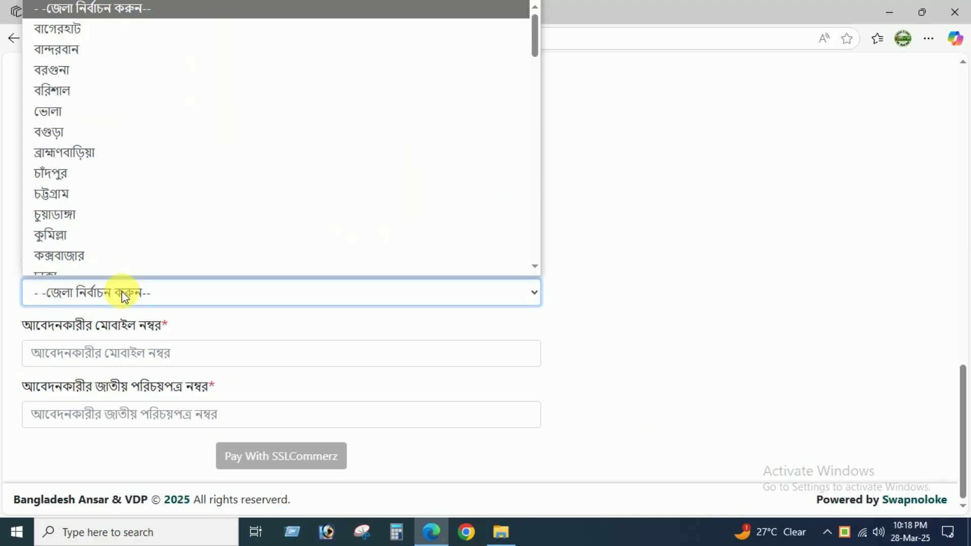
{"action": "type", "text": "রাজশাহী"}
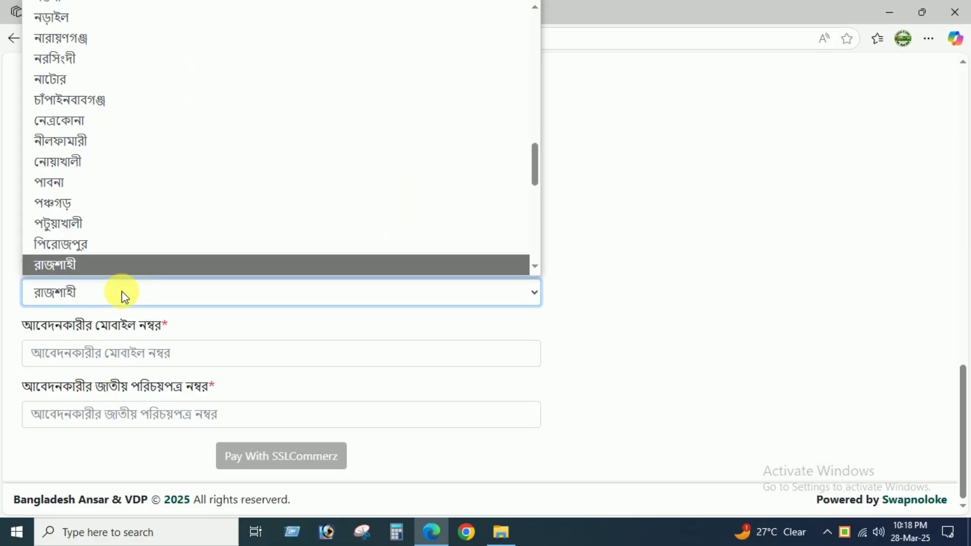
{"action": "key", "text": "Down"}
{"action": "key", "text": "Down"}
{"action": "key", "text": "Down"}
{"action": "key", "text": "Return"}
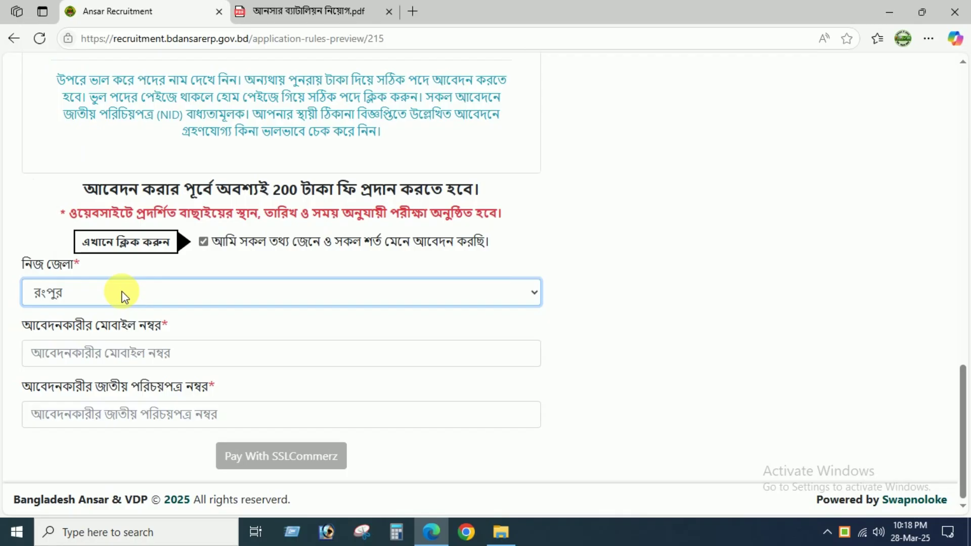
Step: Enter the applicant's mobile number and move to the NID number field
{"action": "left_click", "coordinate": [54, 354]}
{"action": "type", "text": "01"}
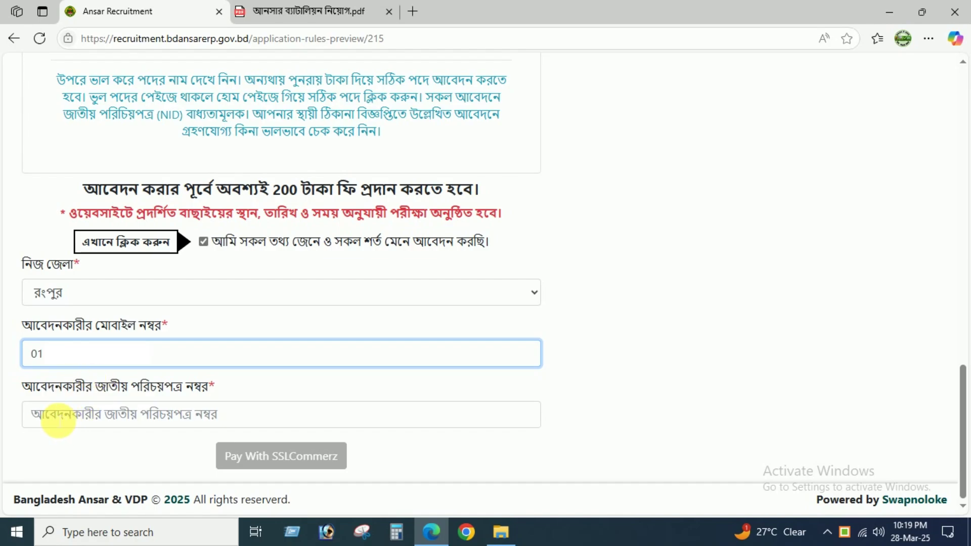
{"action": "left_click", "coordinate": [58, 421]}
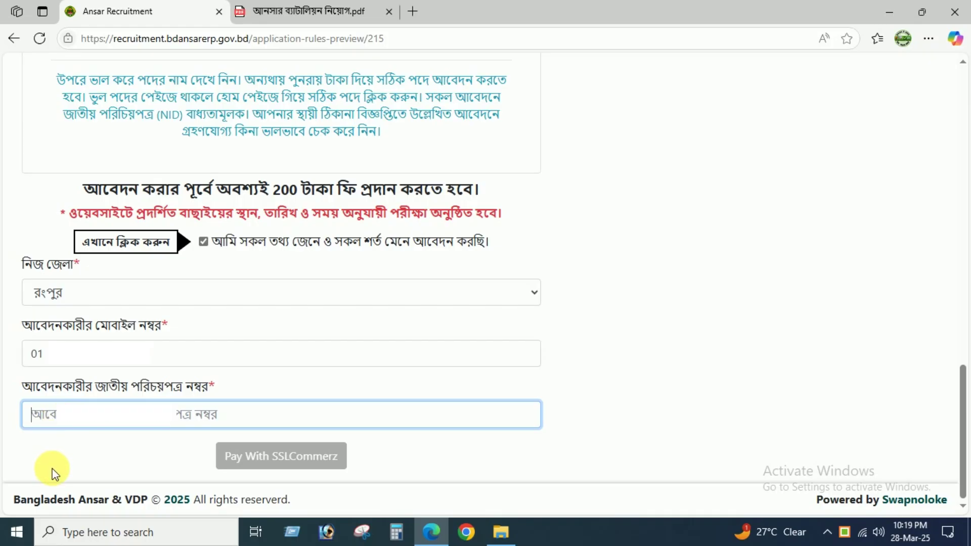
Step: Finish the NID number, then pay the 200 BDT fee via SSLCommerz using bKash mobile banking
{"action": "type", "text": "1972"}
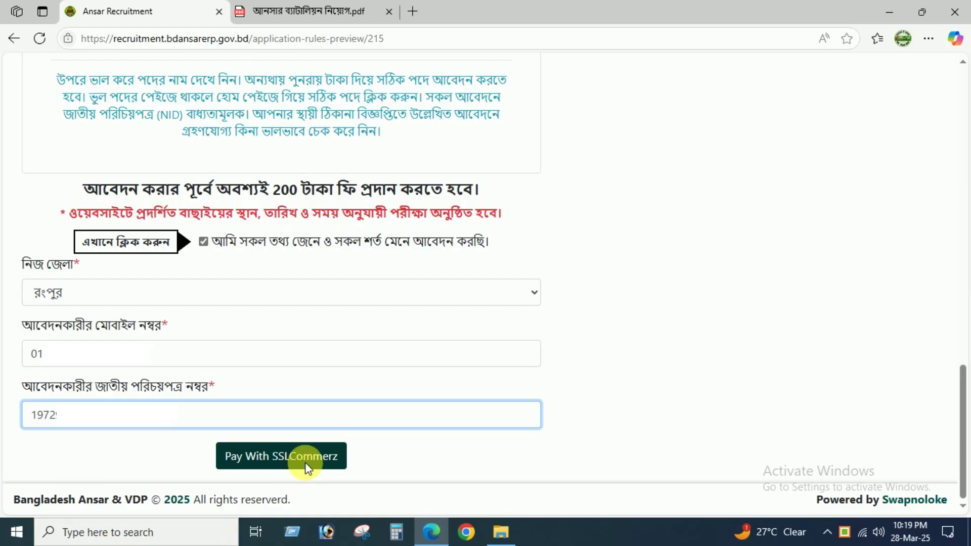
{"action": "left_click", "coordinate": [273, 456]}
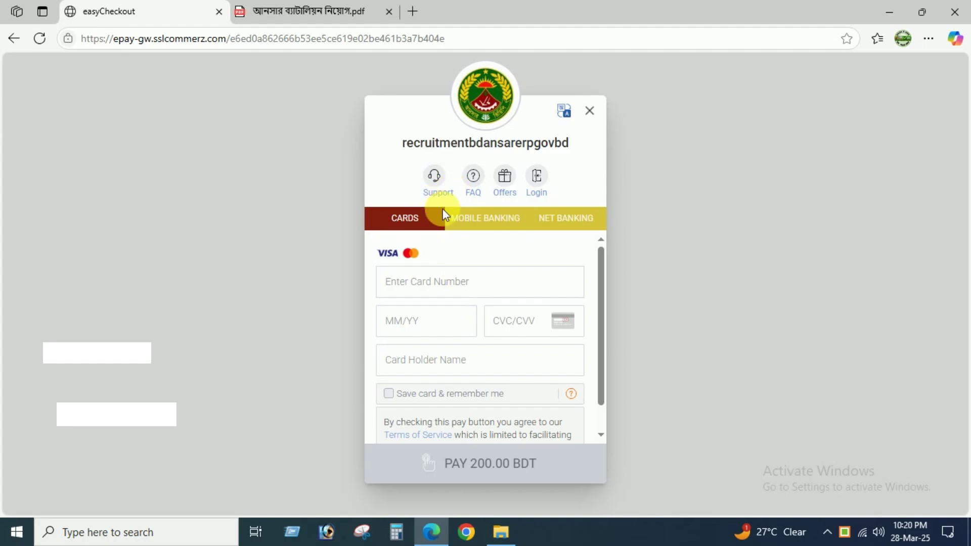
{"action": "left_click", "coordinate": [471, 215]}
{"action": "left_click", "coordinate": [404, 312]}
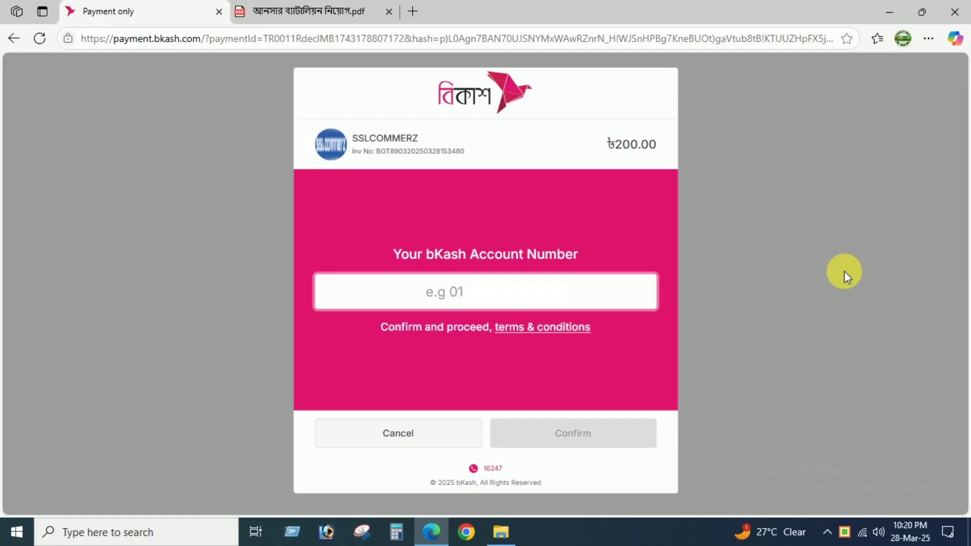
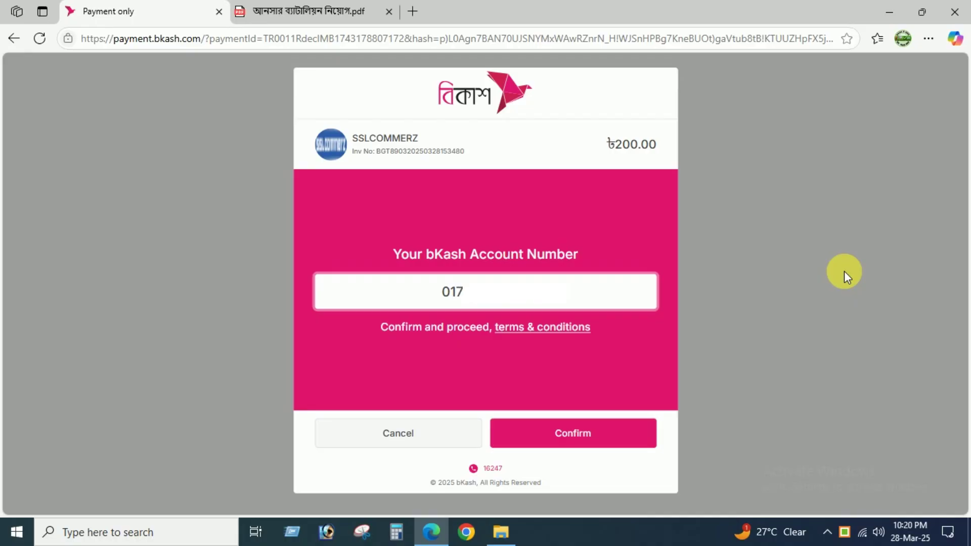
Step: Enter the bKash account number, verification code and PIN to complete the ৳200.00 payment
{"action": "left_click", "coordinate": [573, 432]}
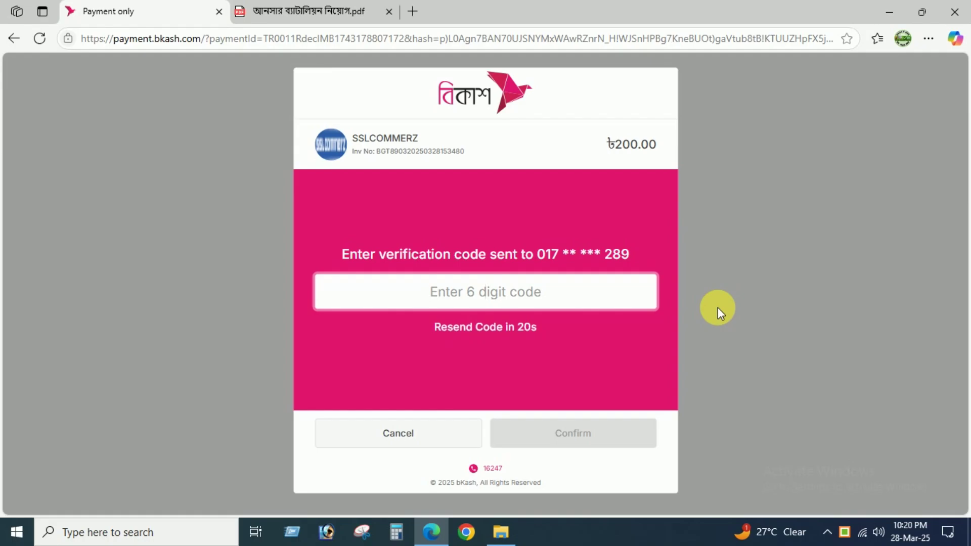
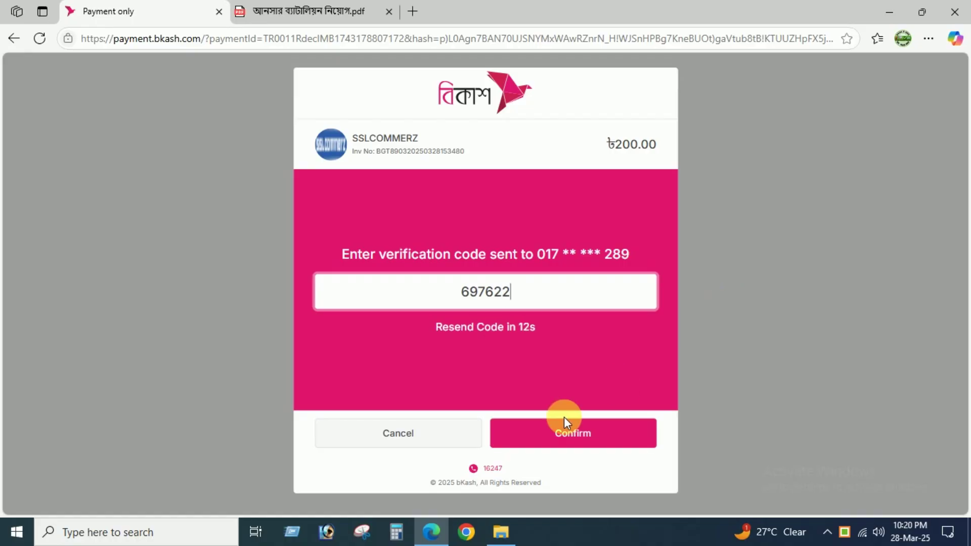
{"action": "left_click", "coordinate": [576, 433]}
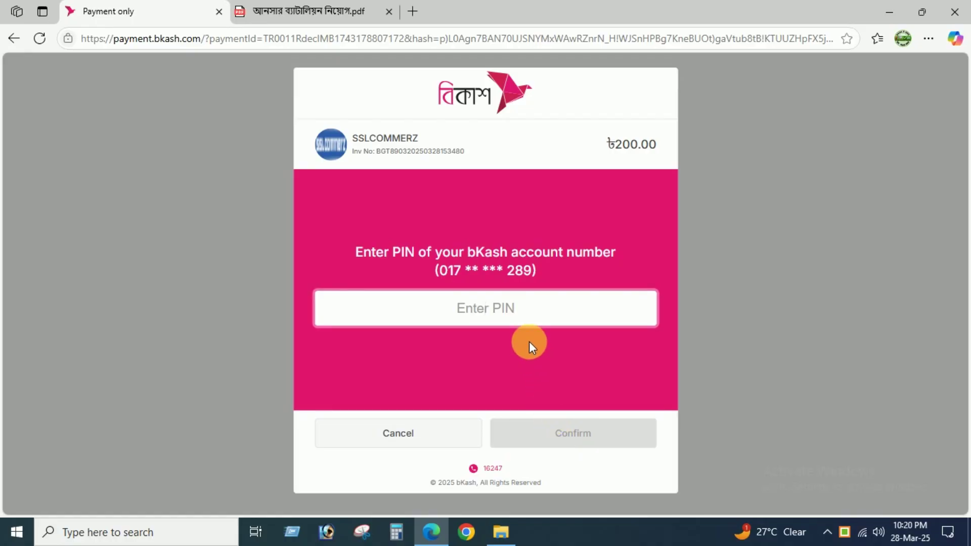
{"action": "type", "text": "••"}
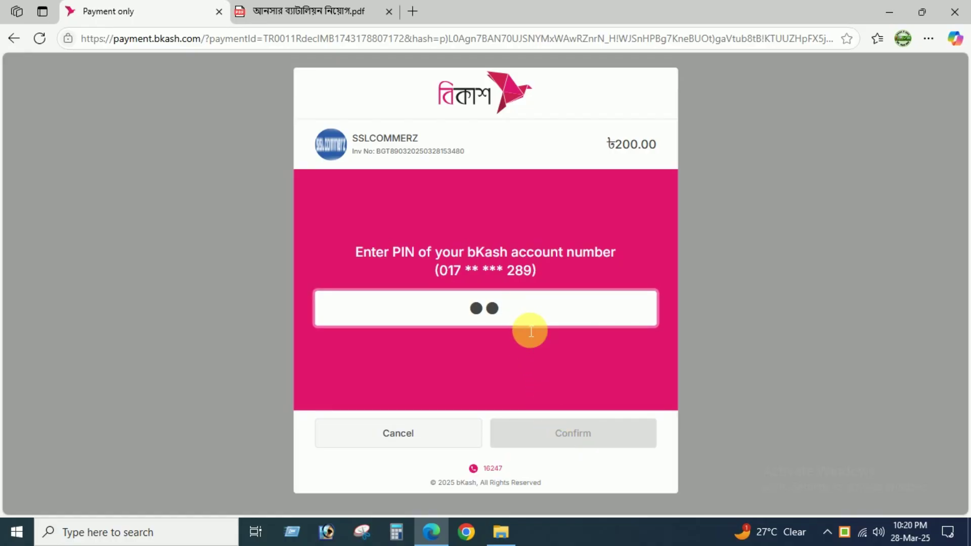
{"action": "type", "text": "••"}
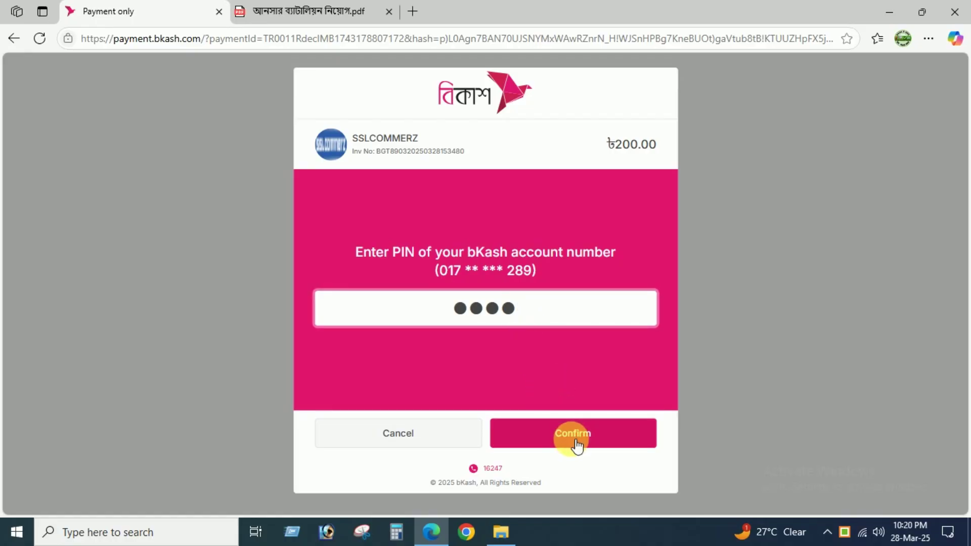
{"action": "left_click", "coordinate": [574, 440]}
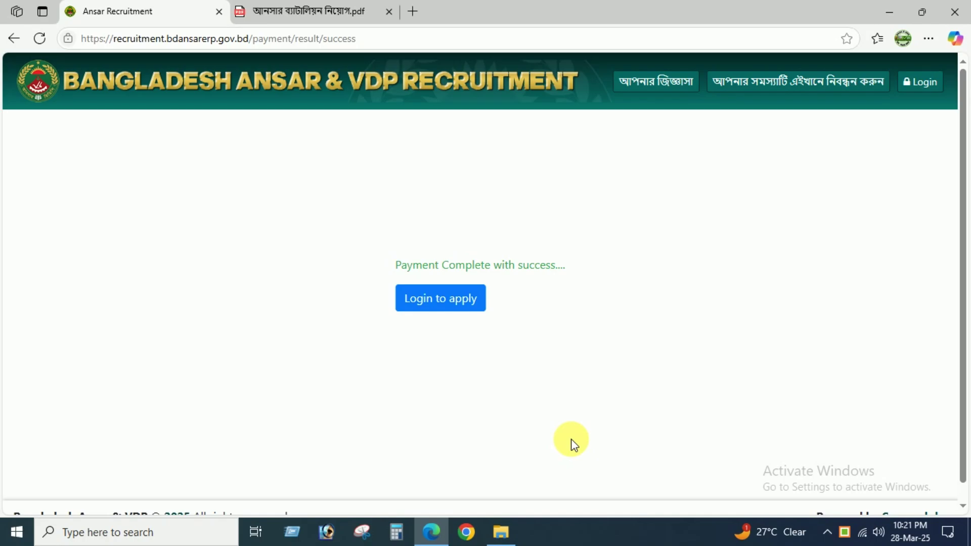
Step: Go from the Payment Complete page to the applicant login form via 'Login to apply'
{"action": "left_click", "coordinate": [445, 311]}
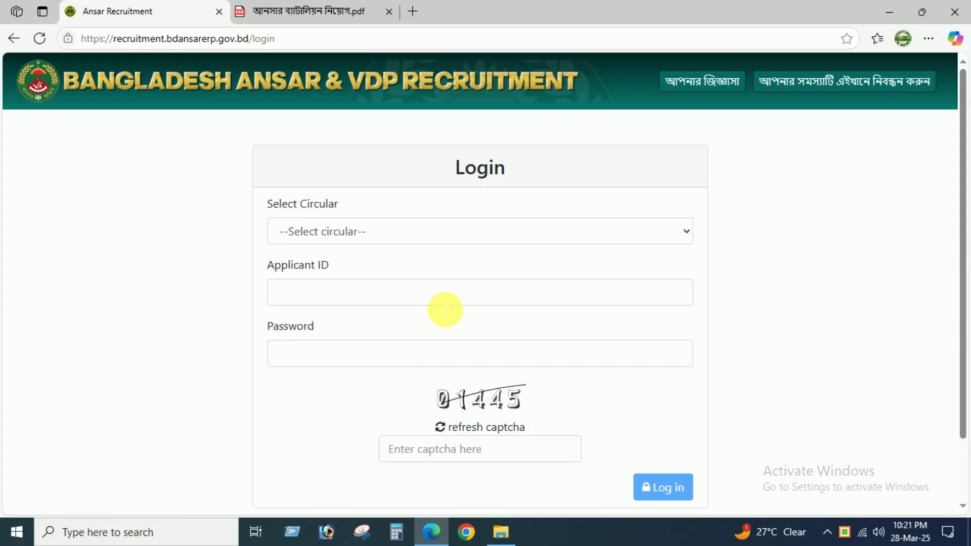
Step: Select the 26th batch Ansar Battalion circular and enter the applicant ID
{"action": "left_click", "coordinate": [331, 233]}
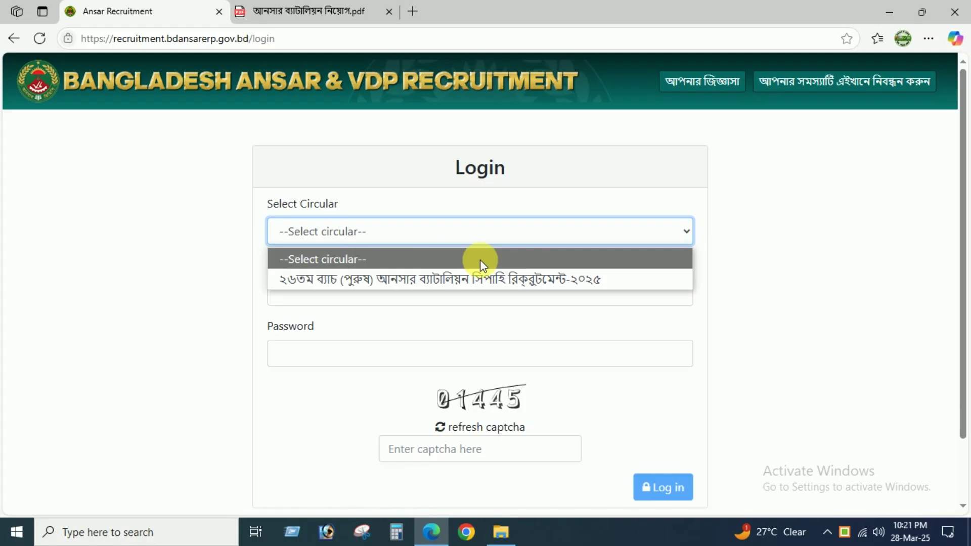
{"action": "left_click", "coordinate": [404, 279]}
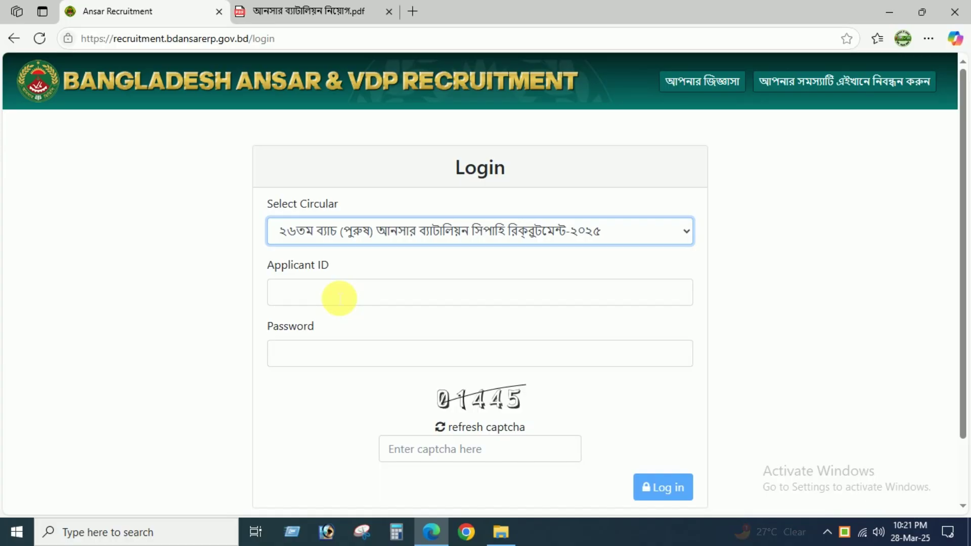
{"action": "left_click", "coordinate": [339, 297]}
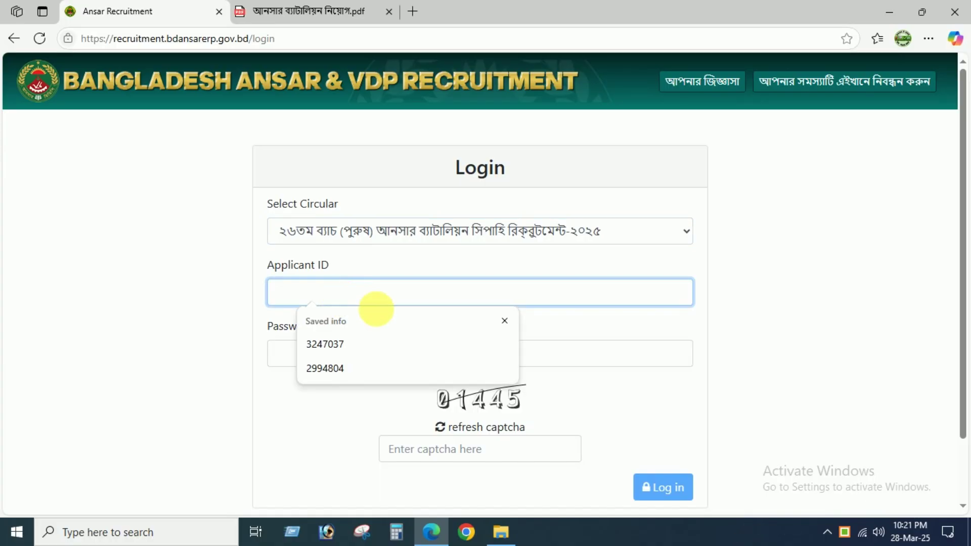
{"action": "left_click", "coordinate": [374, 298]}
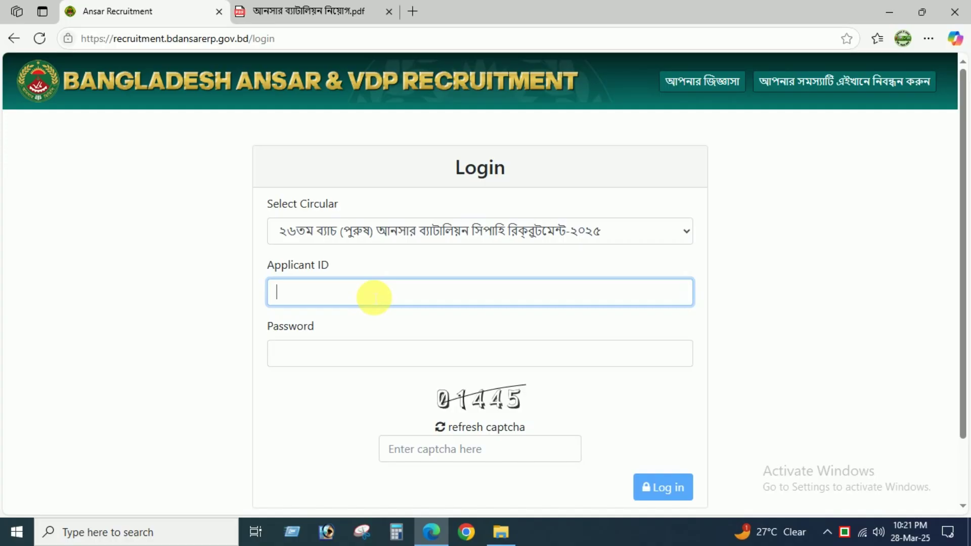
Step: Enter the account password and the captcha code, then submit the login form
{"action": "left_click", "coordinate": [328, 354]}
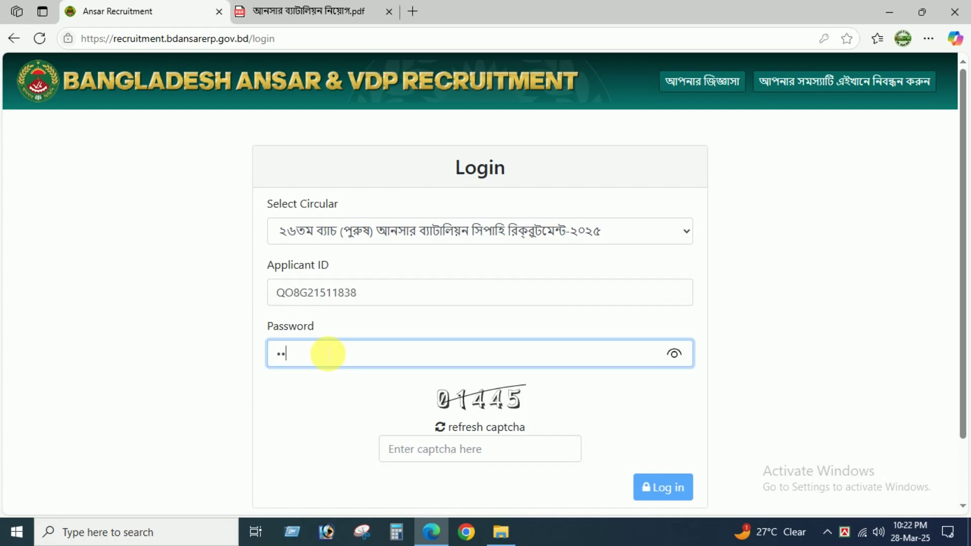
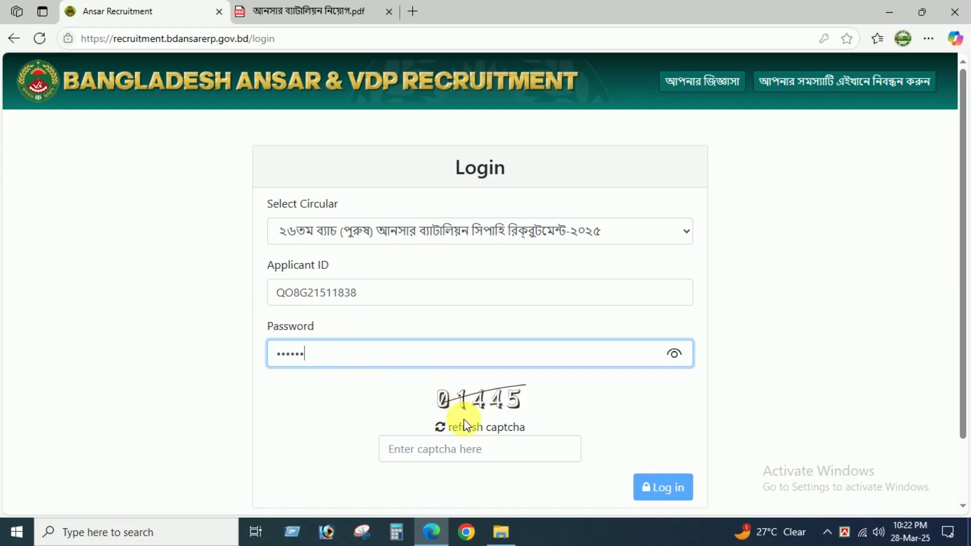
{"action": "left_click", "coordinate": [452, 460]}
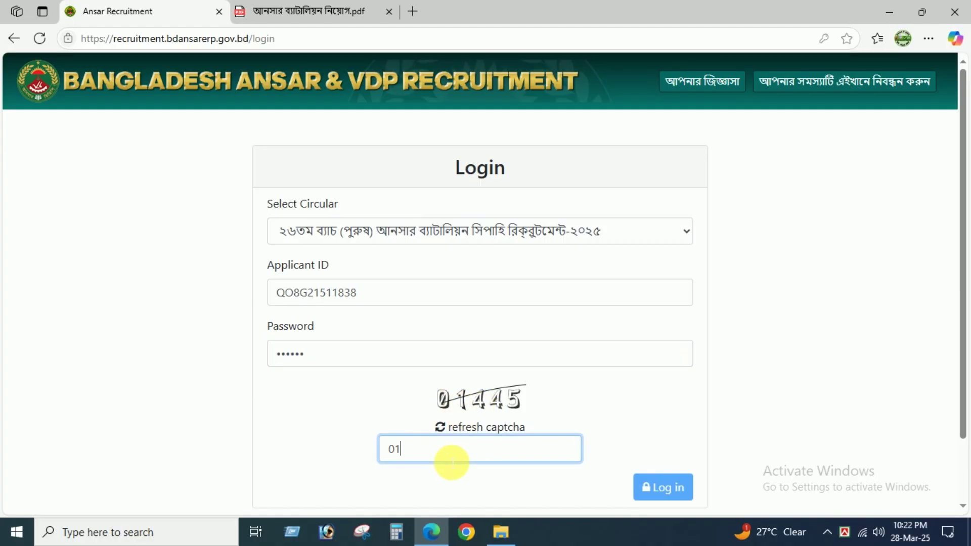
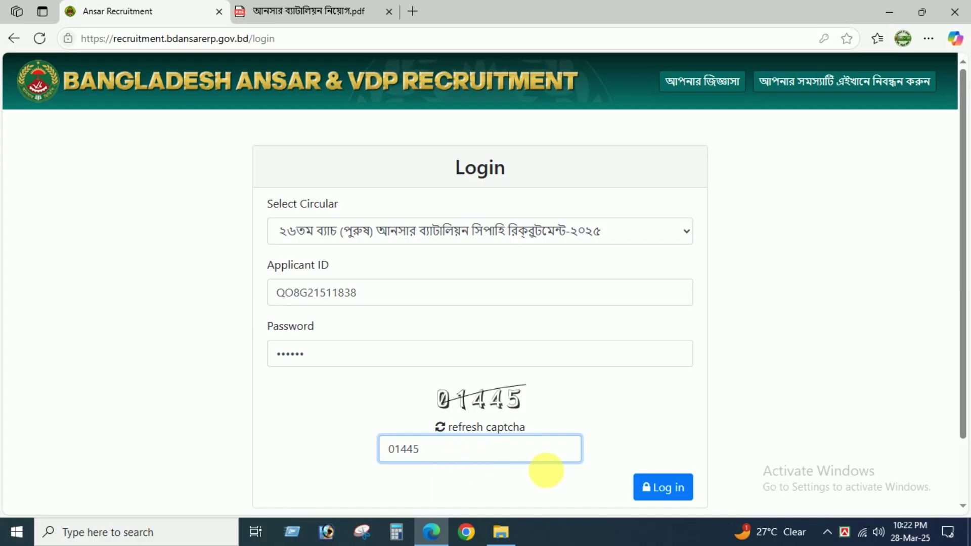
{"action": "left_click", "coordinate": [660, 494]}
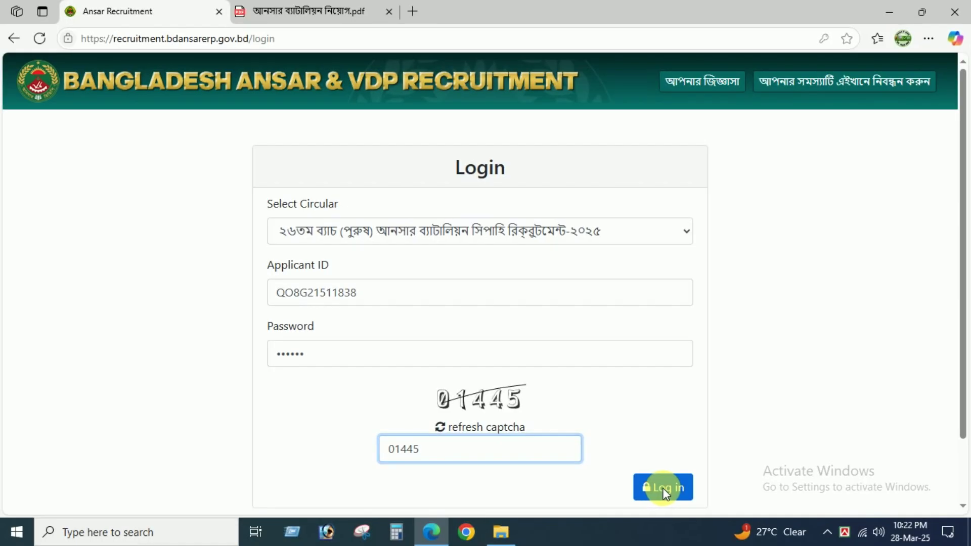
Step: Log in, save the password in Edge, and start the Battalion Ansar Sepoy application
{"action": "left_click", "coordinate": [663, 488]}
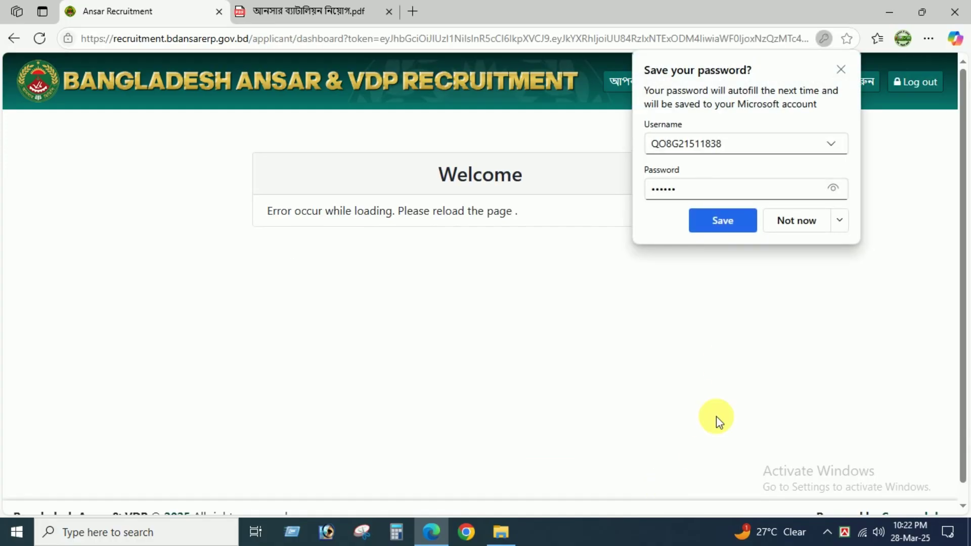
{"action": "left_click", "coordinate": [718, 223]}
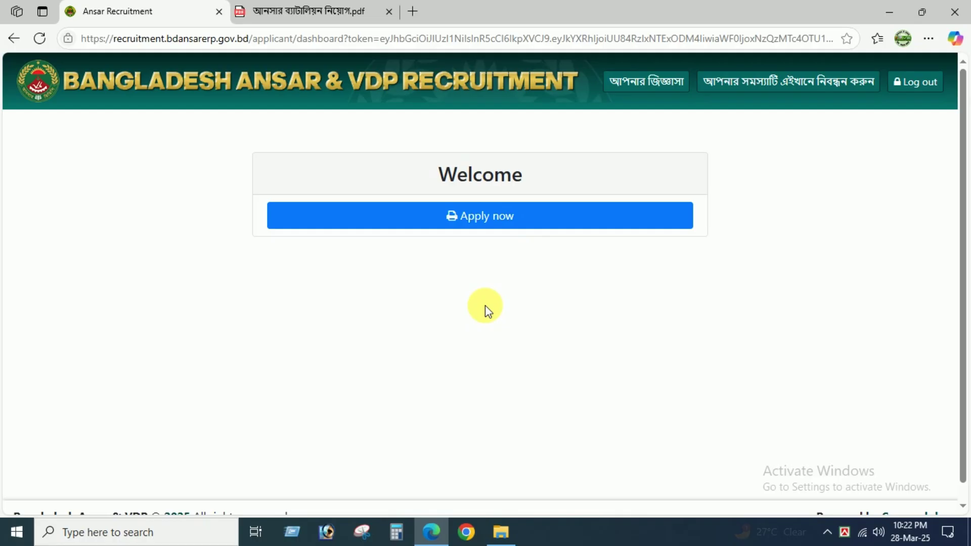
{"action": "left_click", "coordinate": [496, 221]}
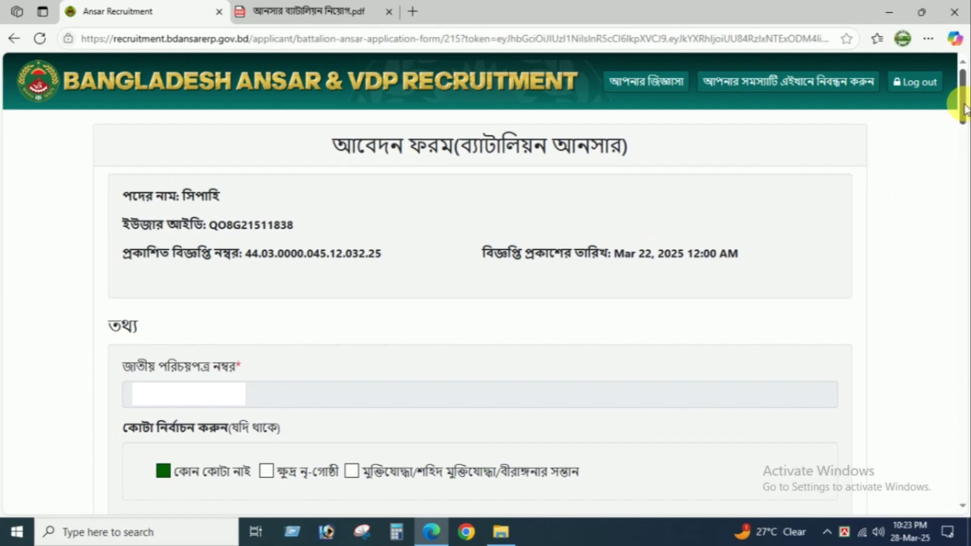
Step: Set gender to Male, accept the warning, pick the birth date, and fetch NID data
{"action": "scroll", "coordinate": [130, 320], "scroll_direction": "down", "scroll_amount": 5}
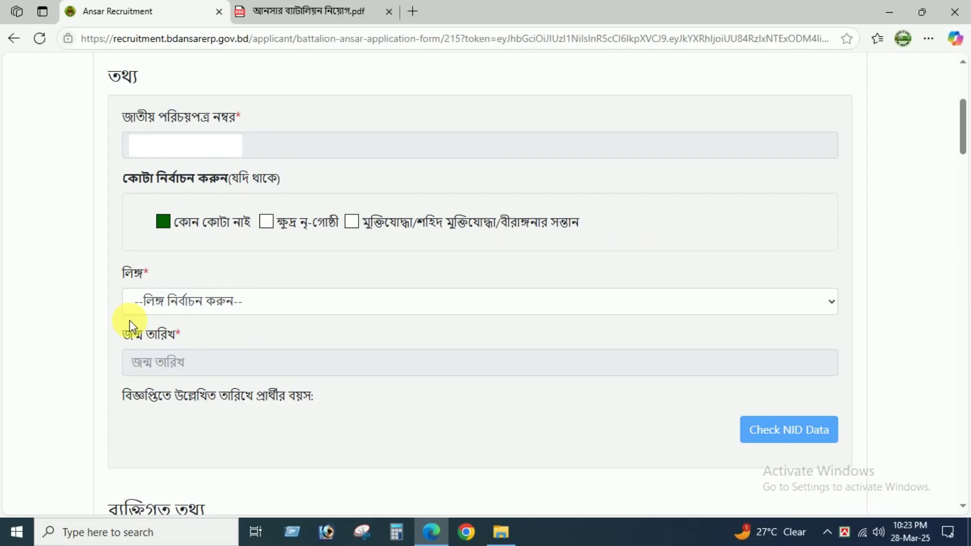
{"action": "left_click", "coordinate": [194, 303]}
{"action": "left_click", "coordinate": [169, 345]}
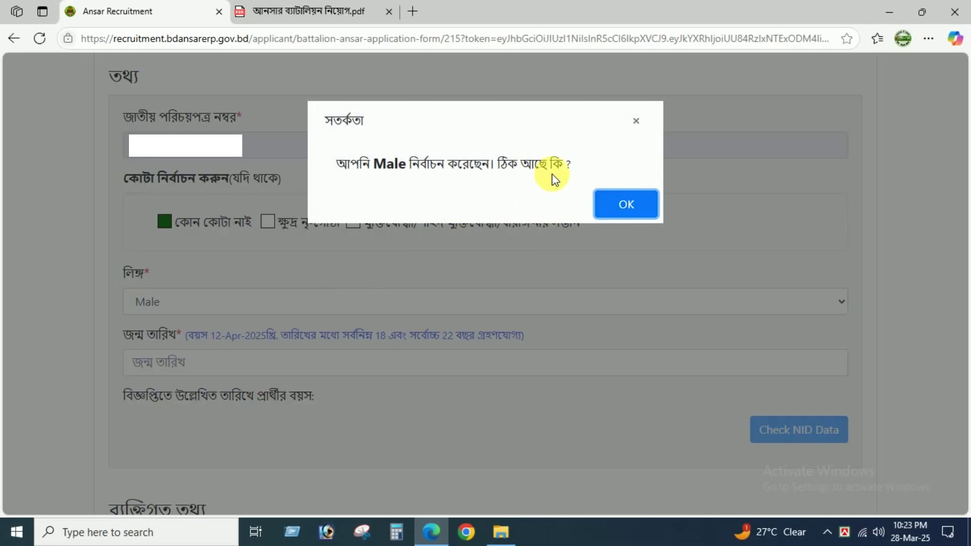
{"action": "left_click", "coordinate": [627, 202]}
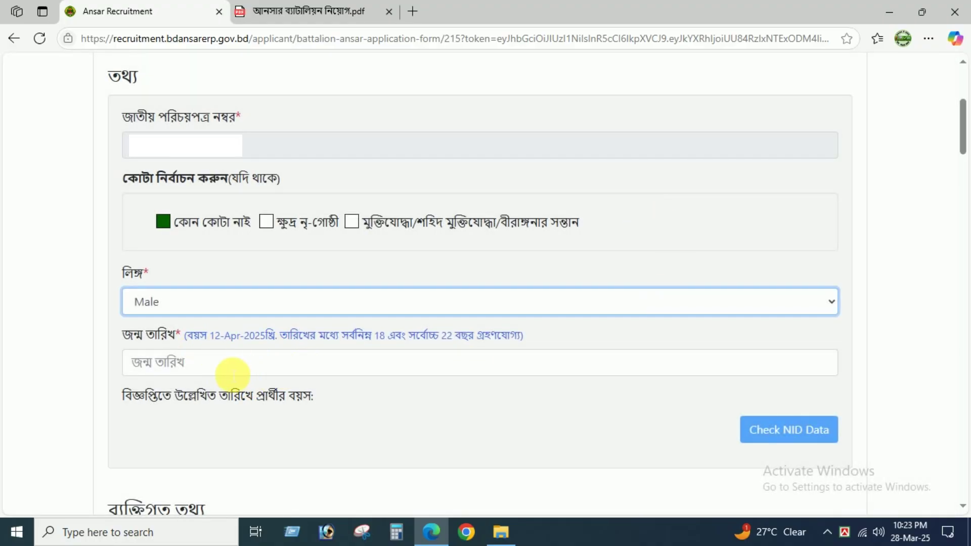
{"action": "left_click", "coordinate": [233, 371]}
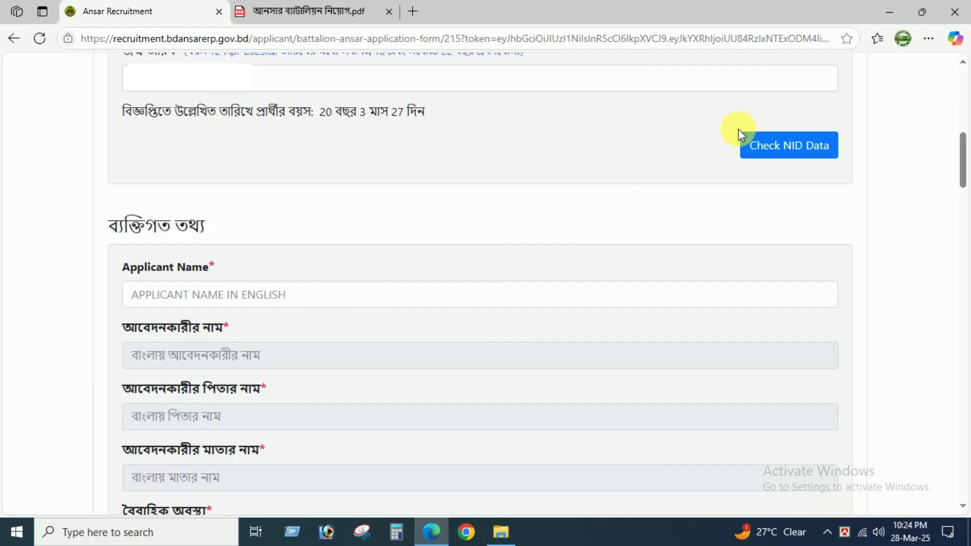
{"action": "left_click", "coordinate": [778, 146]}
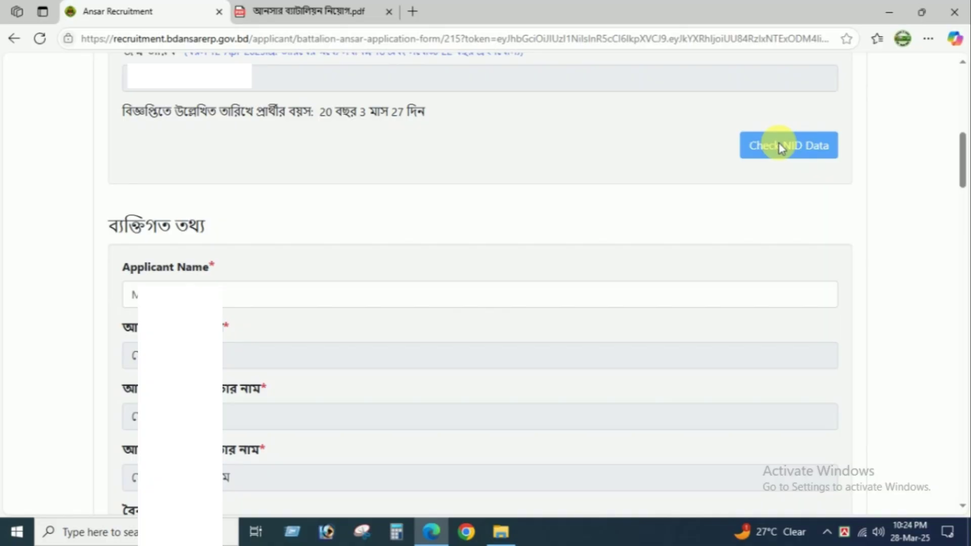
Step: Set marital status to অবিবাহিত, religion to ইসলাম and eyesight to 6/6
{"action": "scroll", "coordinate": [780, 147], "scroll_direction": "down", "scroll_amount": 8}
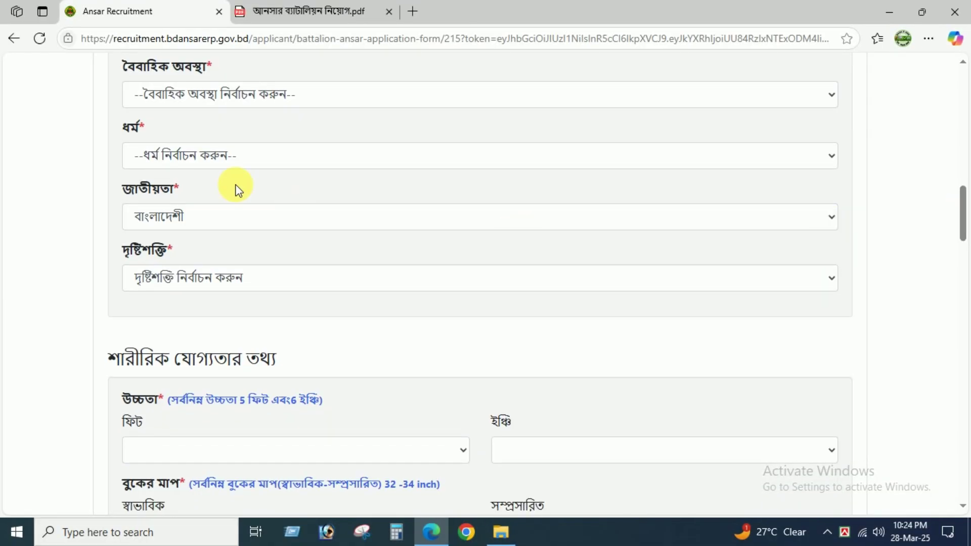
{"action": "left_click", "coordinate": [235, 92]}
{"action": "left_click", "coordinate": [163, 141]}
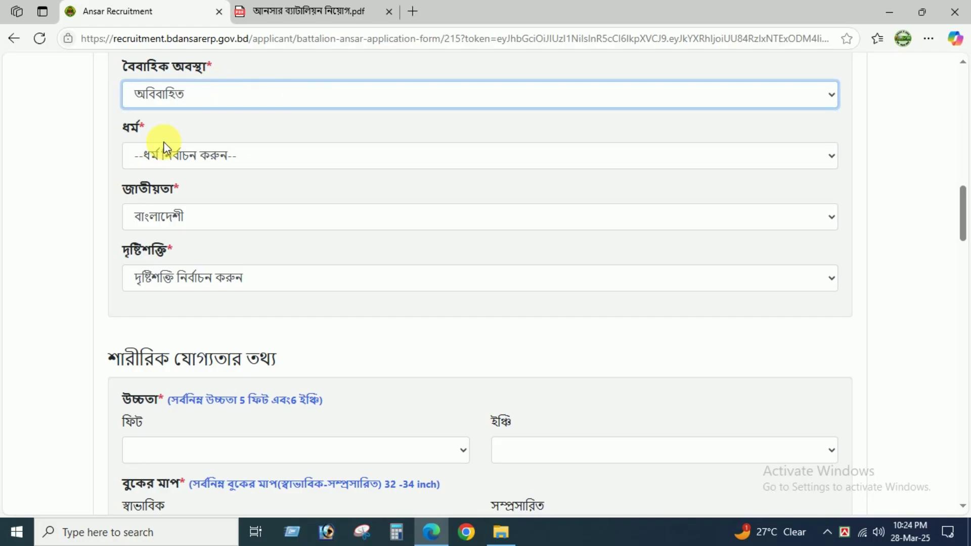
{"action": "left_click", "coordinate": [184, 160]}
{"action": "left_click", "coordinate": [171, 202]}
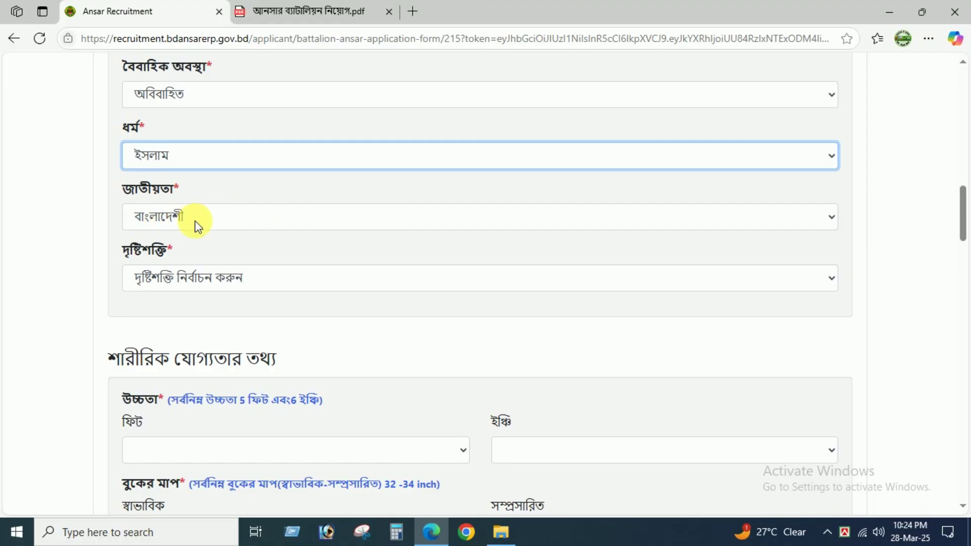
{"action": "left_click", "coordinate": [190, 281]}
{"action": "left_click", "coordinate": [141, 328]}
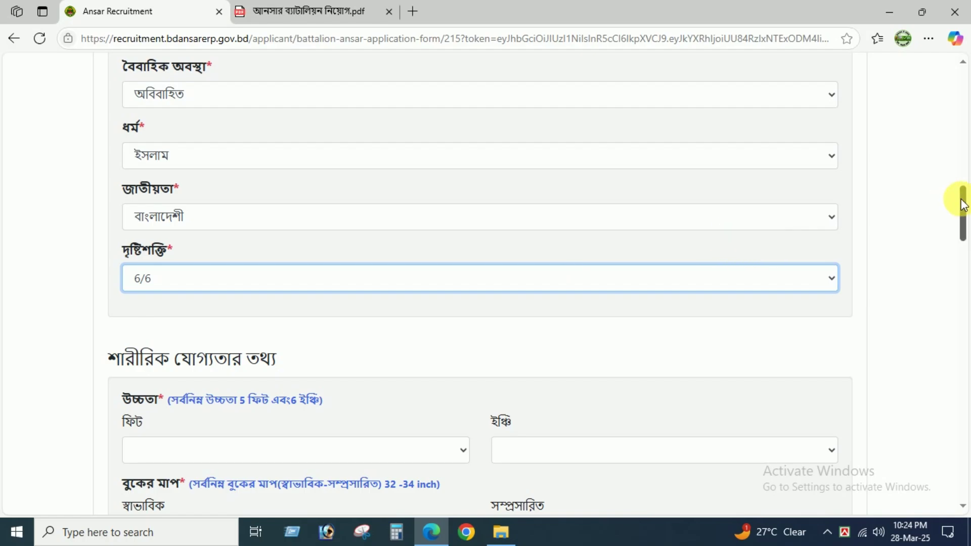
Step: Set the height to 5 feet 10.5 inches
{"action": "left_click_drag", "start_coordinate": [963, 205], "coordinate": [966, 237]}
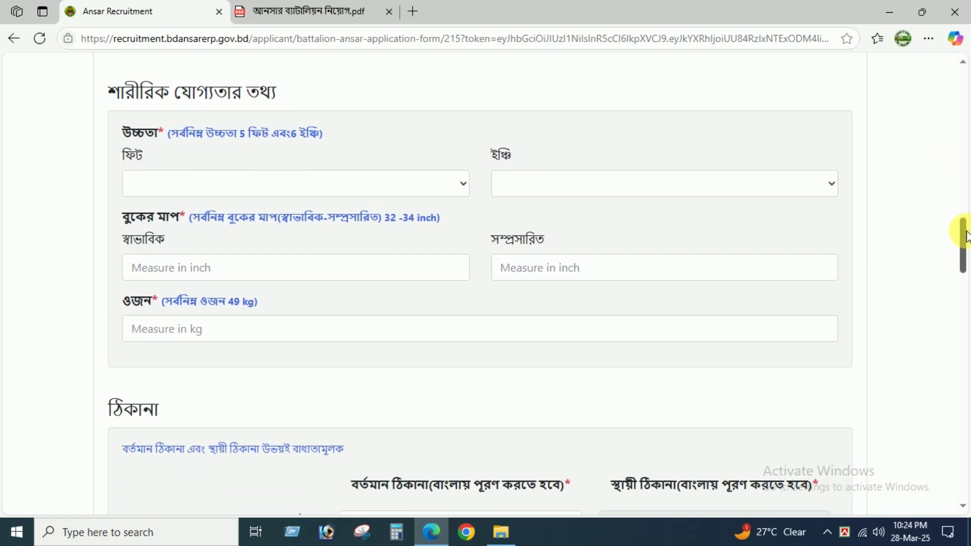
{"action": "left_click", "coordinate": [218, 194]}
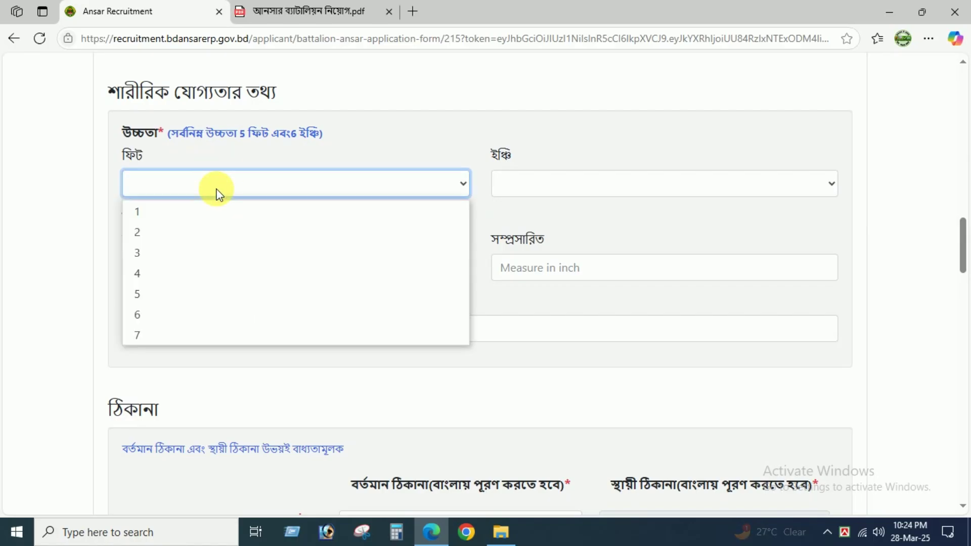
{"action": "left_click", "coordinate": [160, 305]}
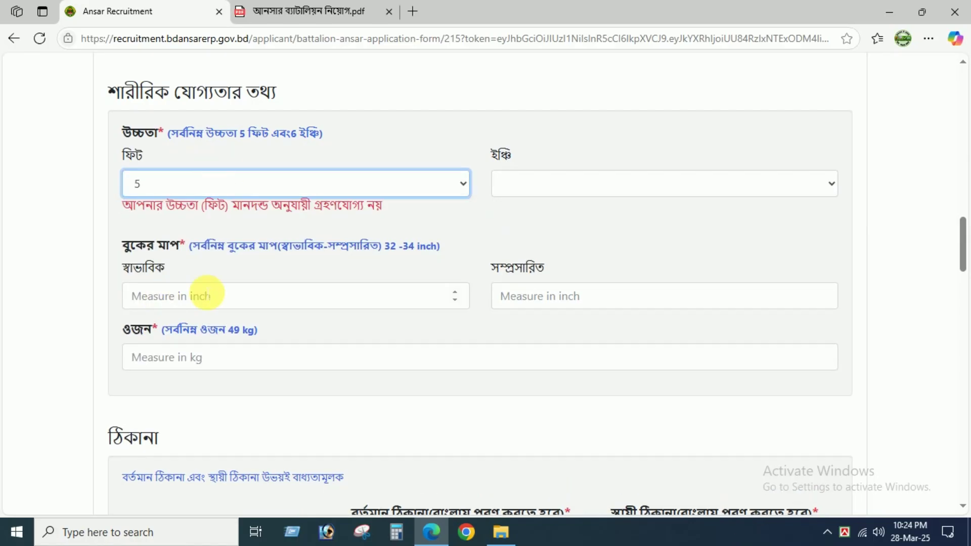
{"action": "left_click", "coordinate": [528, 175]}
{"action": "scroll", "coordinate": [536, 430], "scroll_direction": "down", "scroll_amount": 3}
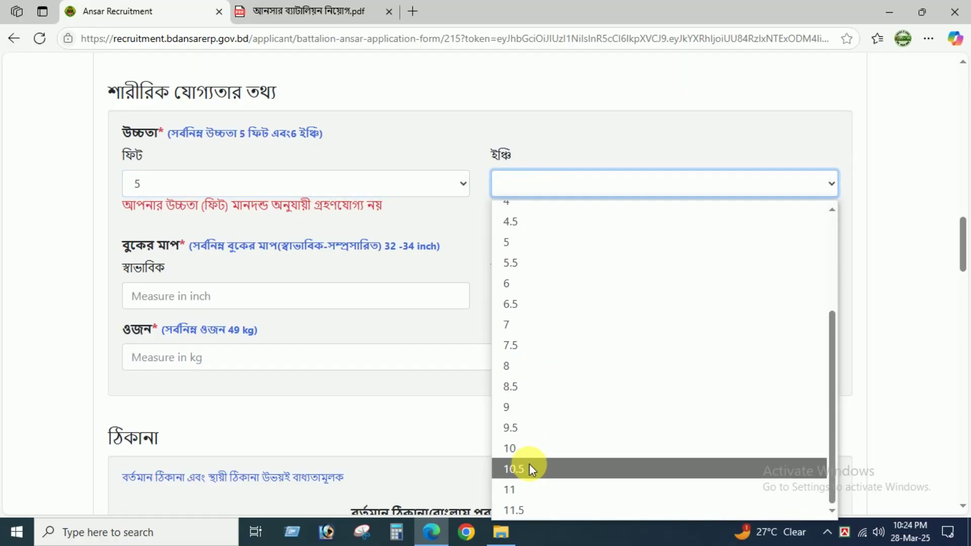
{"action": "left_click", "coordinate": [529, 463]}
Step: Enter chest 33 inches normal and 35 expanded, and weight 62 kg
{"action": "left_click", "coordinate": [218, 267]}
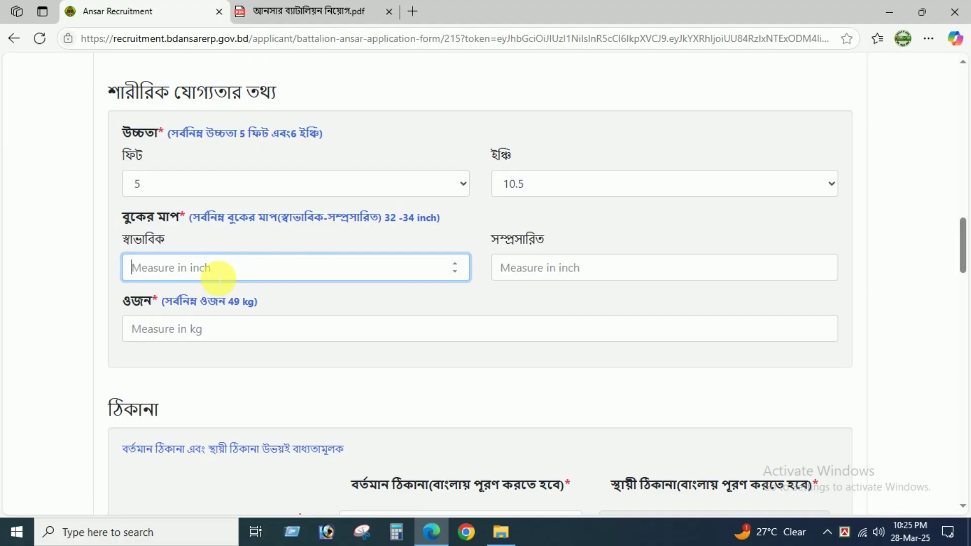
{"action": "type", "text": "32"}
{"action": "key", "text": "BackSpace"}
{"action": "type", "text": "3"}
{"action": "left_click", "coordinate": [540, 284]}
{"action": "type", "text": "35"}
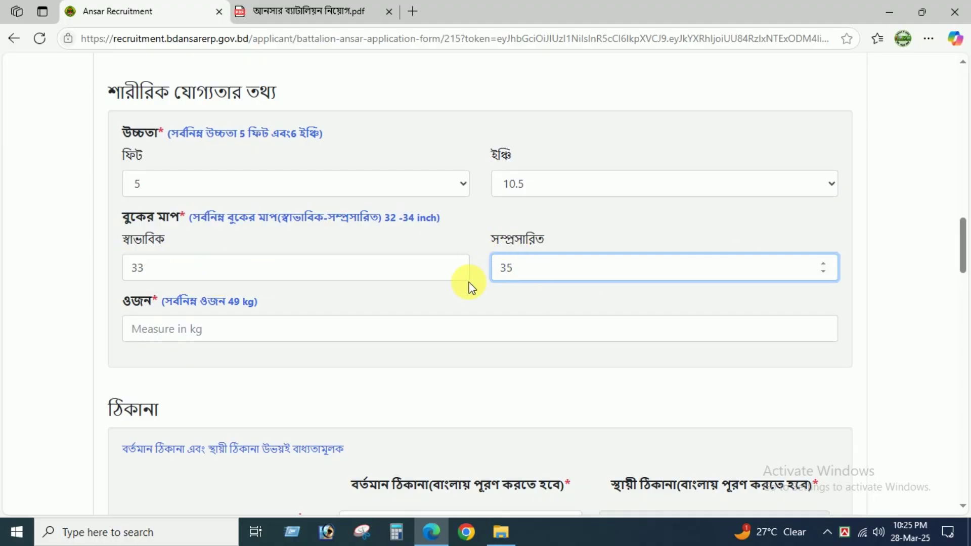
{"action": "left_click", "coordinate": [192, 332]}
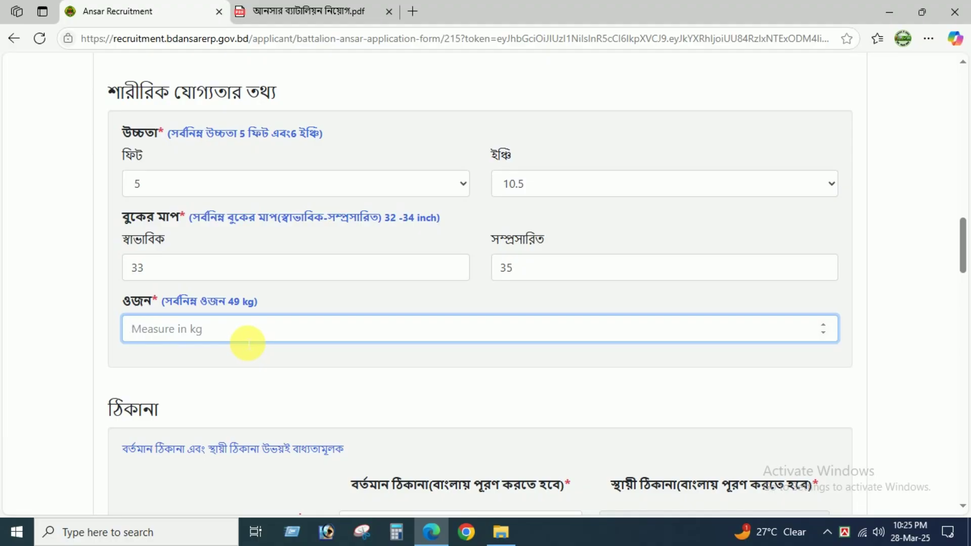
{"action": "type", "text": "62"}
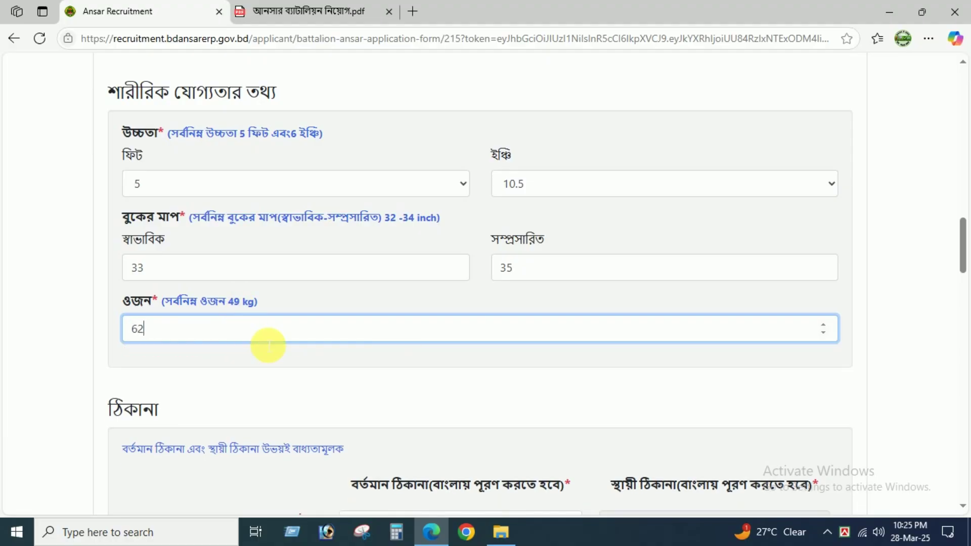
{"action": "scroll", "coordinate": [277, 347], "scroll_direction": "down", "scroll_amount": 1}
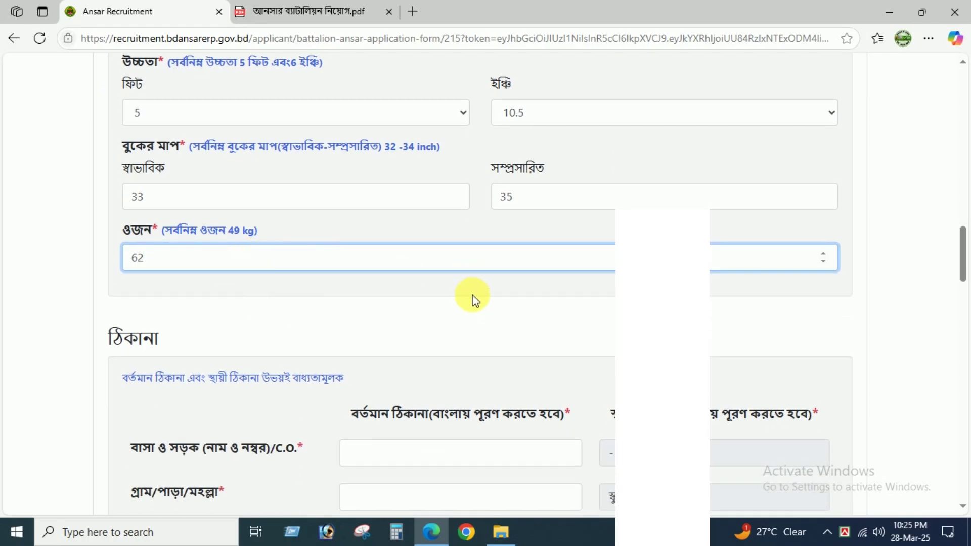
Step: Scroll past the present address section down to the blank education qualification row
{"action": "scroll", "coordinate": [453, 298], "scroll_direction": "down", "scroll_amount": 4}
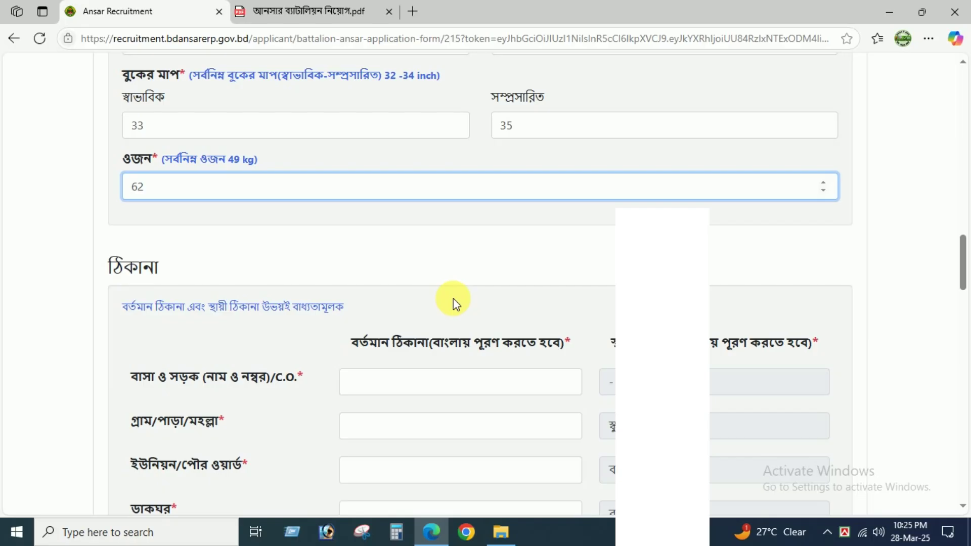
{"action": "scroll", "coordinate": [873, 264], "scroll_direction": "up", "scroll_amount": 1}
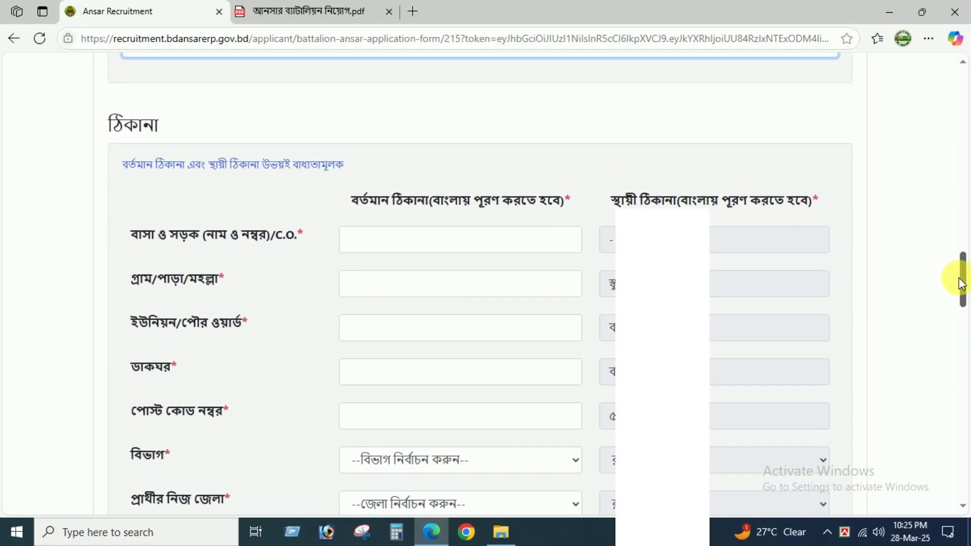
{"action": "scroll", "coordinate": [963, 276], "scroll_direction": "down", "scroll_amount": 1}
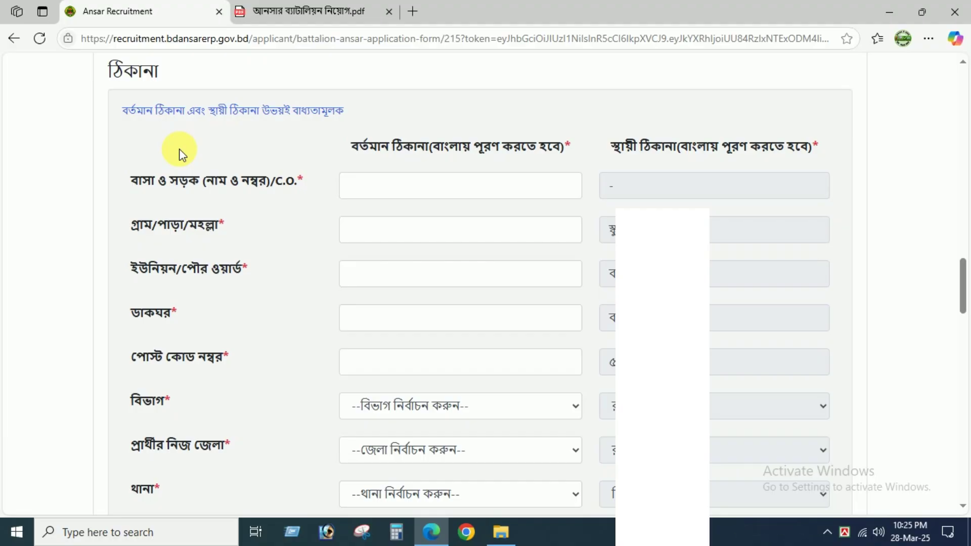
{"action": "left_click", "coordinate": [449, 185]}
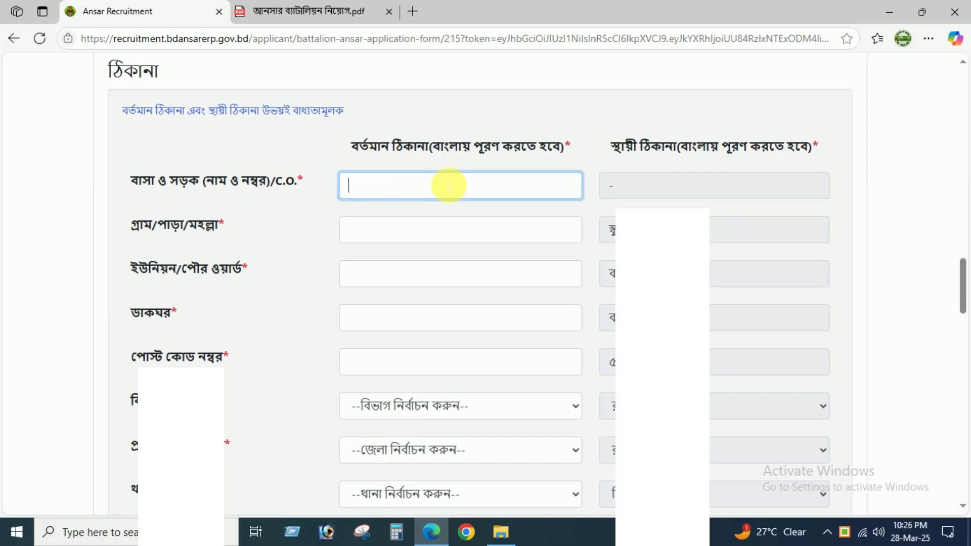
{"action": "left_click_drag", "start_coordinate": [963, 287], "coordinate": [968, 349]}
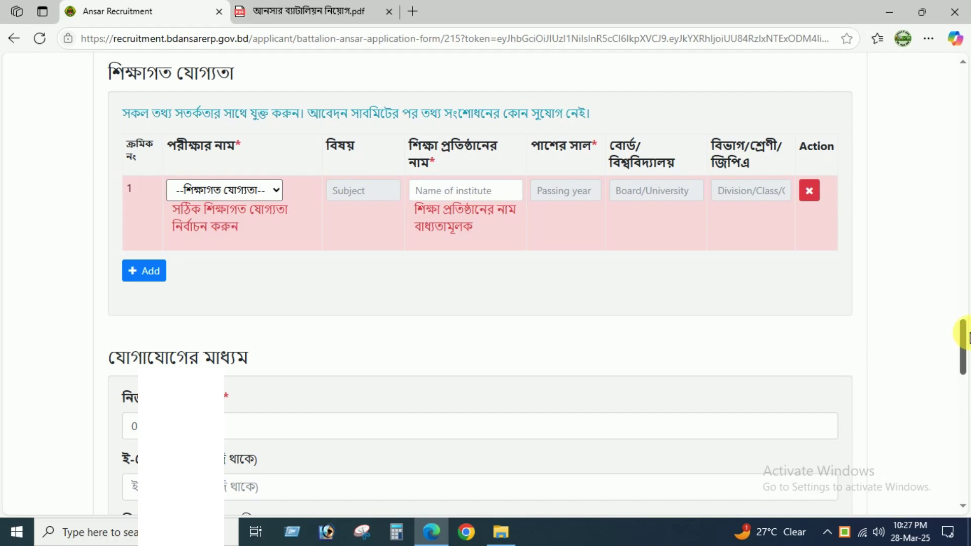
Step: Choose এসএসসি as the exam, with subject বিজ্ঞান and institute বালুয়া উচ্চ বিদ্যালয়
{"action": "left_click", "coordinate": [226, 192]}
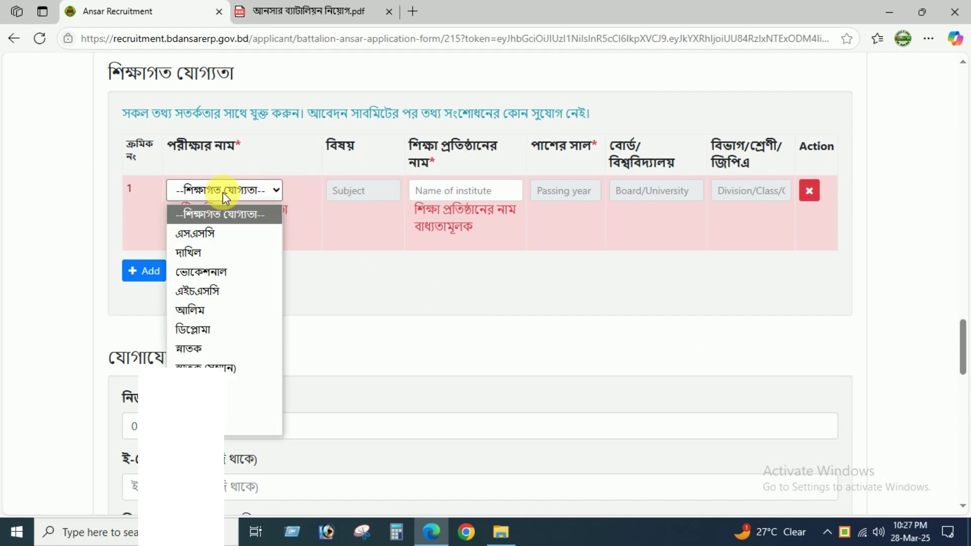
{"action": "left_click", "coordinate": [208, 233]}
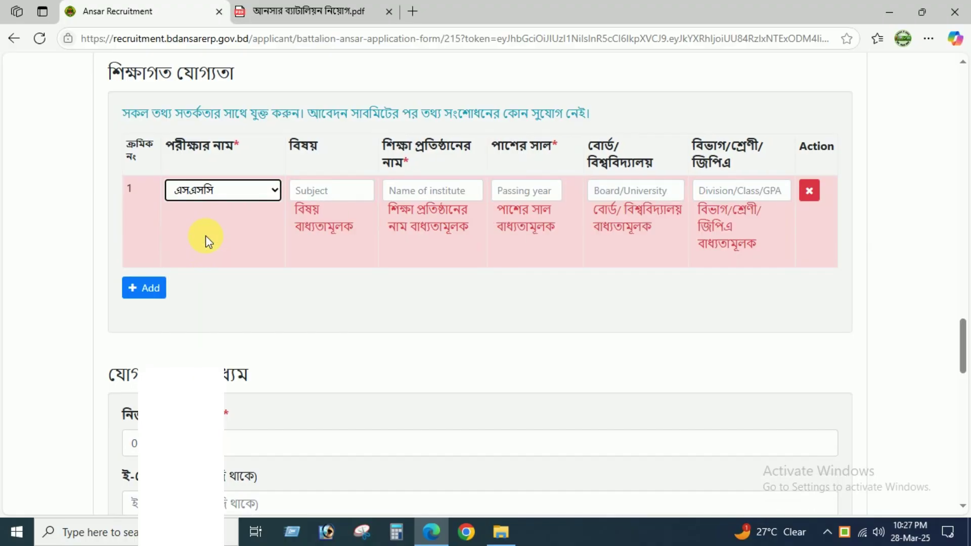
{"action": "left_click", "coordinate": [334, 192]}
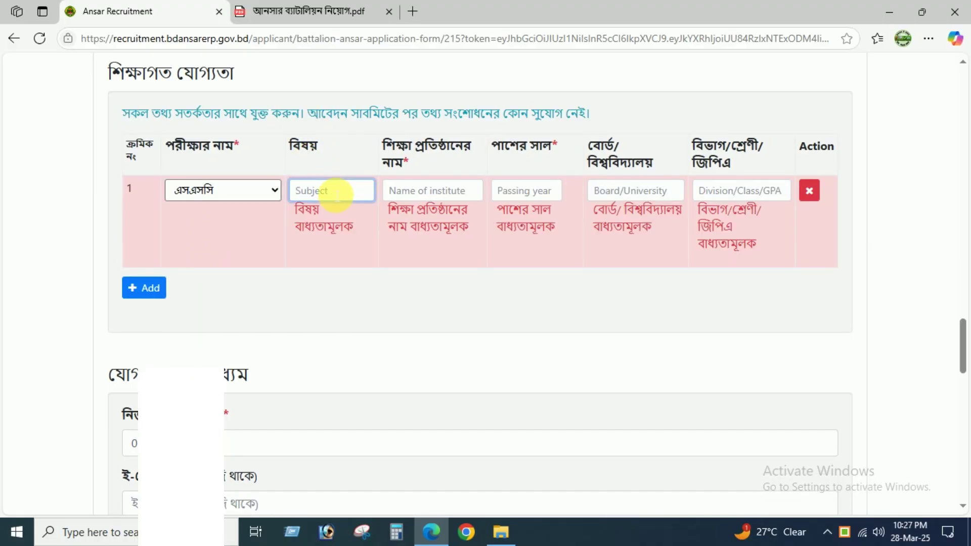
{"action": "type", "text": "বিজ্ঞান"}
{"action": "left_click", "coordinate": [412, 192]}
{"action": "type", "text": "বালু"}
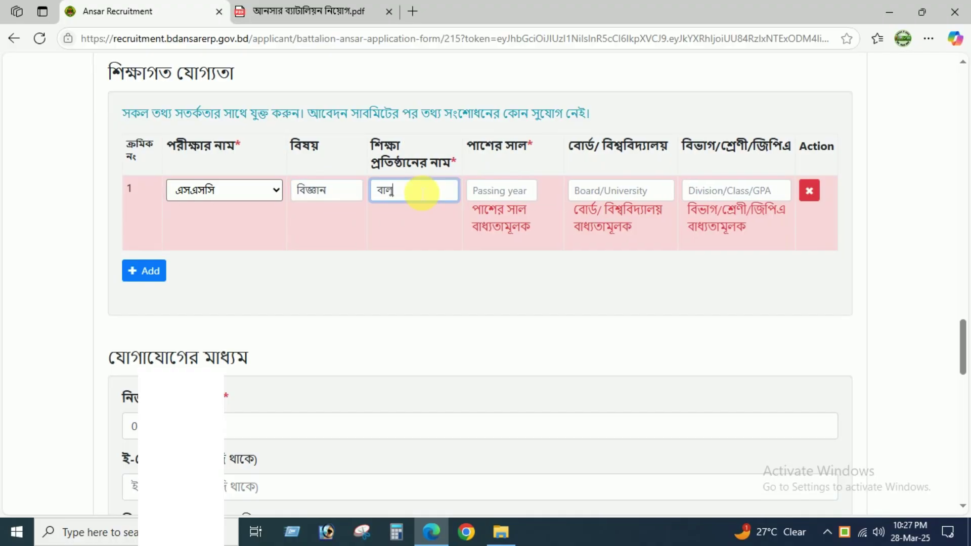
{"action": "type", "text": "য়া উচ্চ বিদ্যালয়"}
{"action": "key", "text": "Home"}
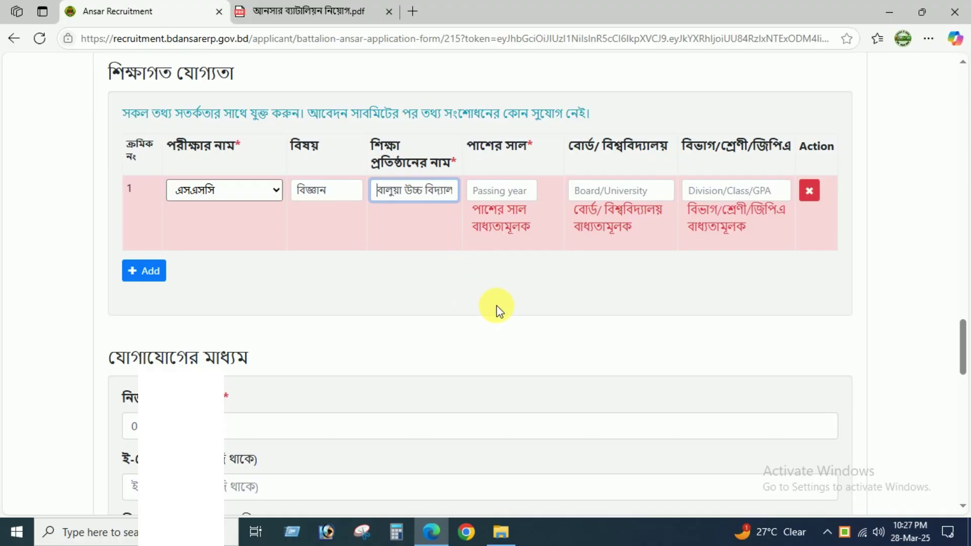
{"action": "key", "text": "Right"}
{"action": "key", "text": "Right"}
{"action": "key", "text": "Right"}
{"action": "key", "text": "Right"}
{"action": "key", "text": "Right"}
{"action": "key", "text": "Right"}
{"action": "key", "text": "Right"}
{"action": "key", "text": "Right"}
{"action": "key", "text": "Right"}
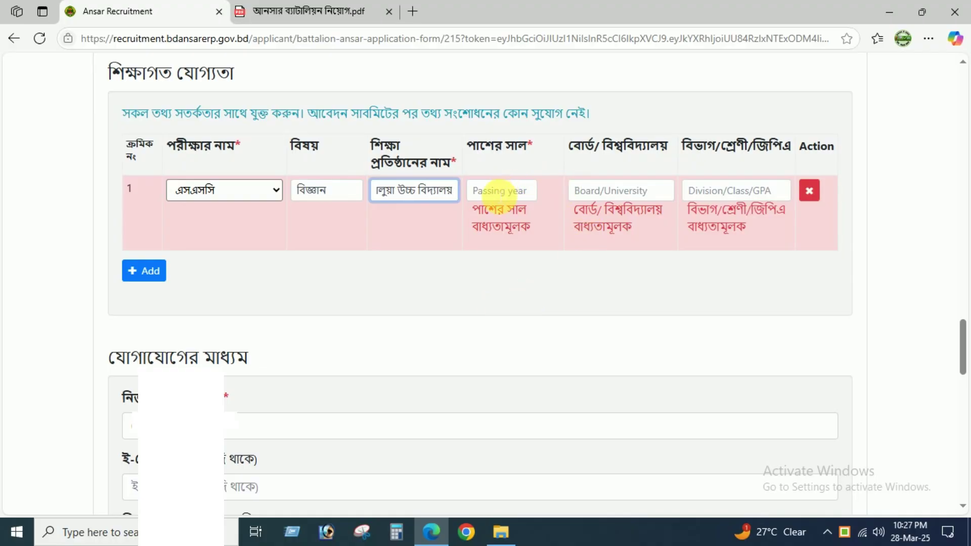
Step: Enter passing year ২০২০, board দিনাজপুর and GPA ৪.১১ in the row
{"action": "left_click", "coordinate": [498, 191]}
{"action": "type", "text": "2020"}
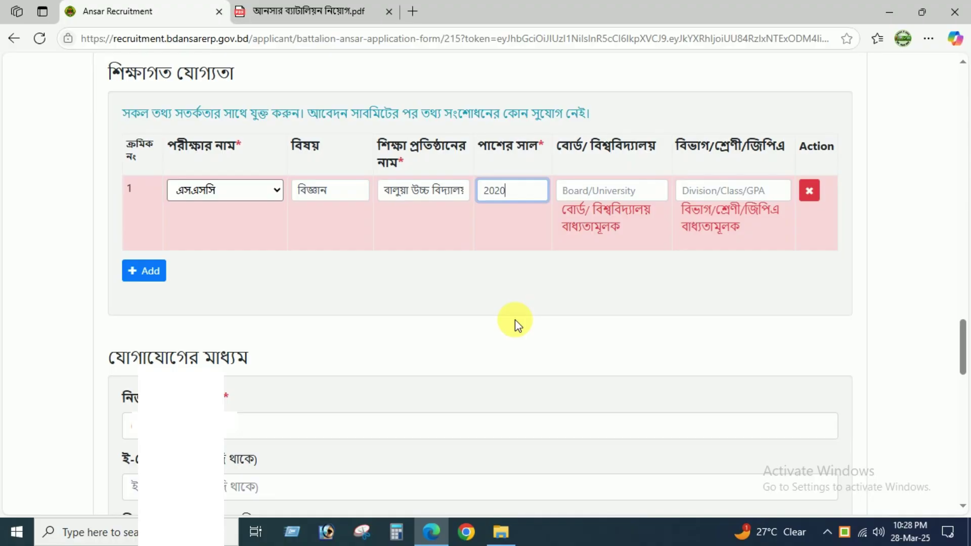
{"action": "key", "text": "BackSpace"}
{"action": "key", "text": "BackSpace"}
{"action": "key", "text": "BackSpace"}
{"action": "key", "text": "BackSpace"}
{"action": "type", "text": "২০২০"}
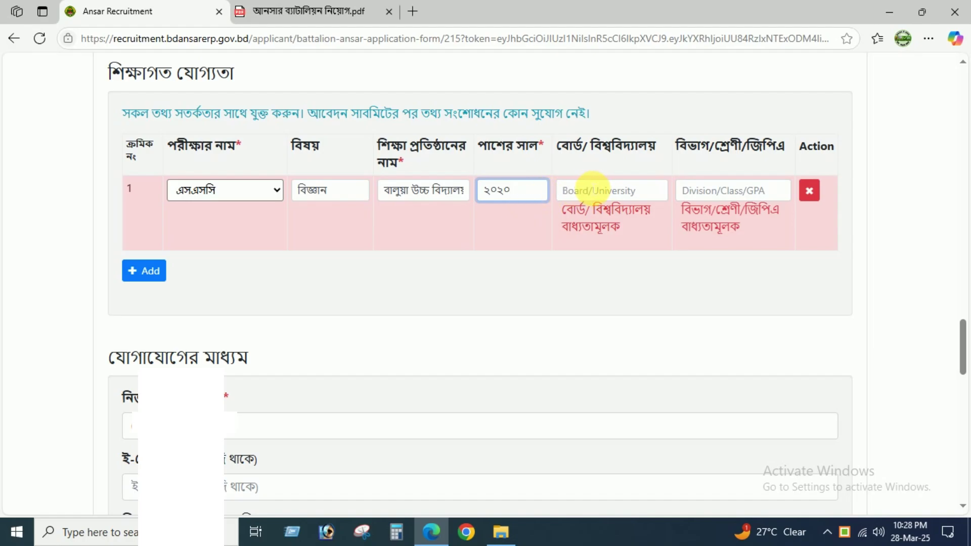
{"action": "left_click", "coordinate": [593, 187]}
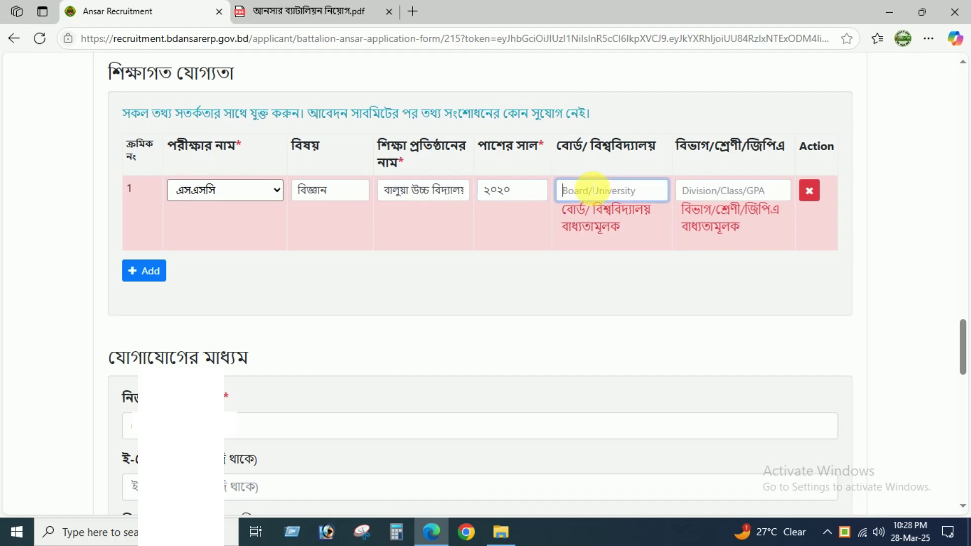
{"action": "type", "text": "দিনাজপুর"}
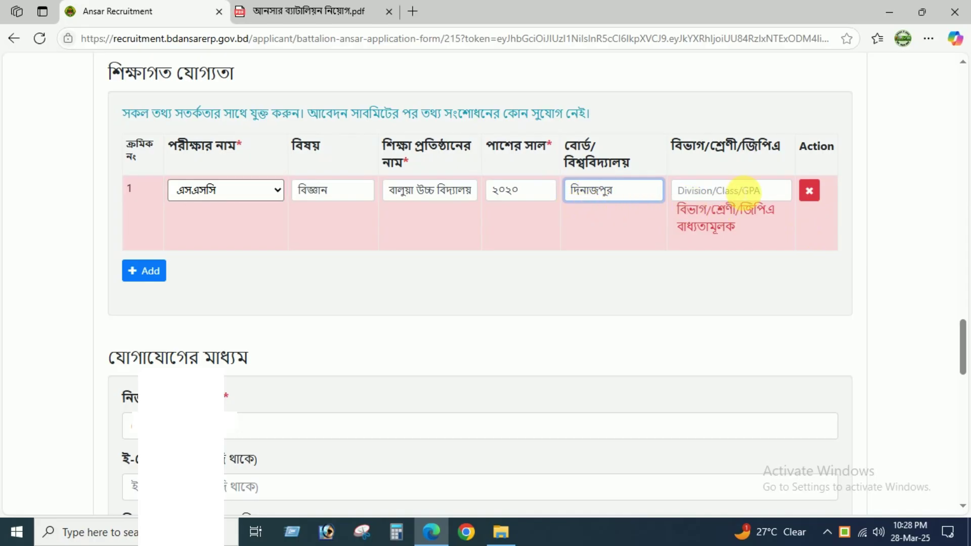
{"action": "left_click", "coordinate": [745, 191]}
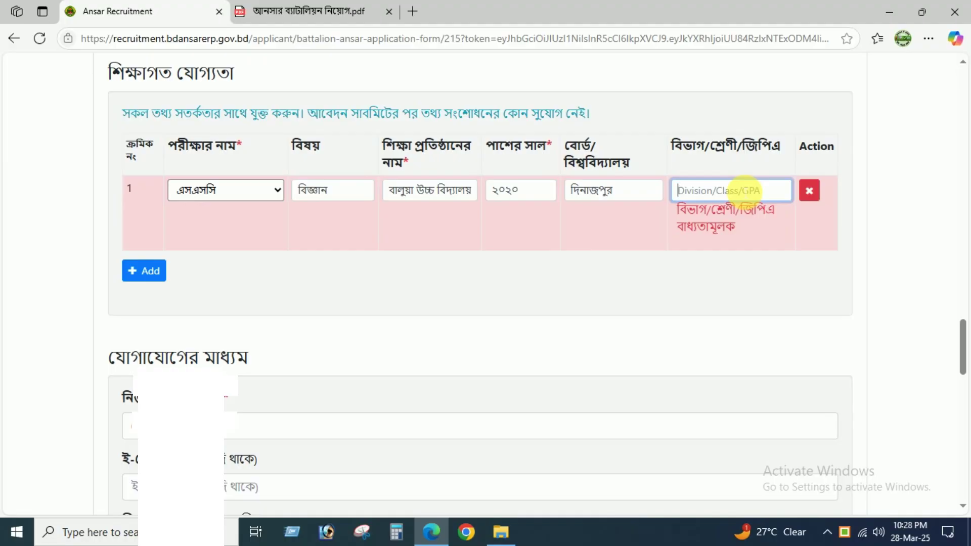
{"action": "type", "text": "৪."}
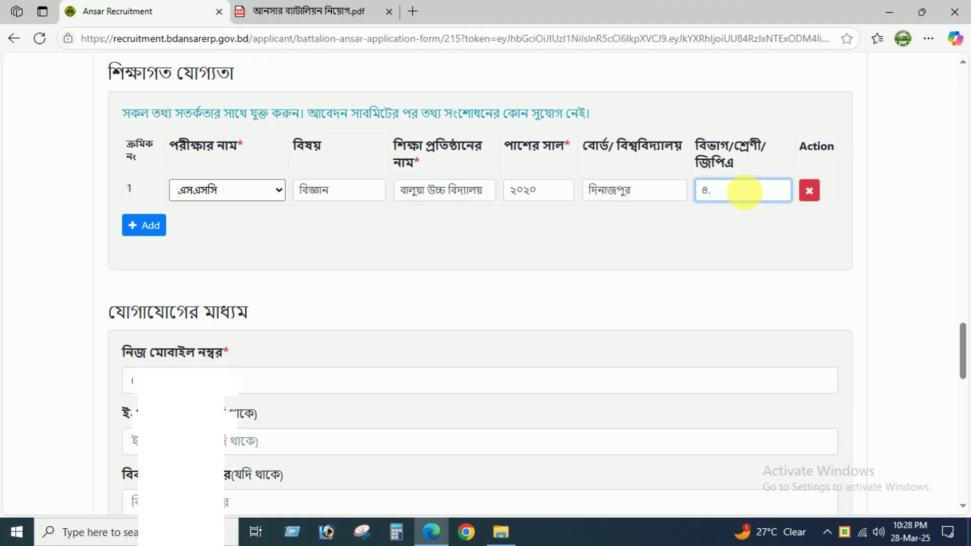
{"action": "type", "text": "১১"}
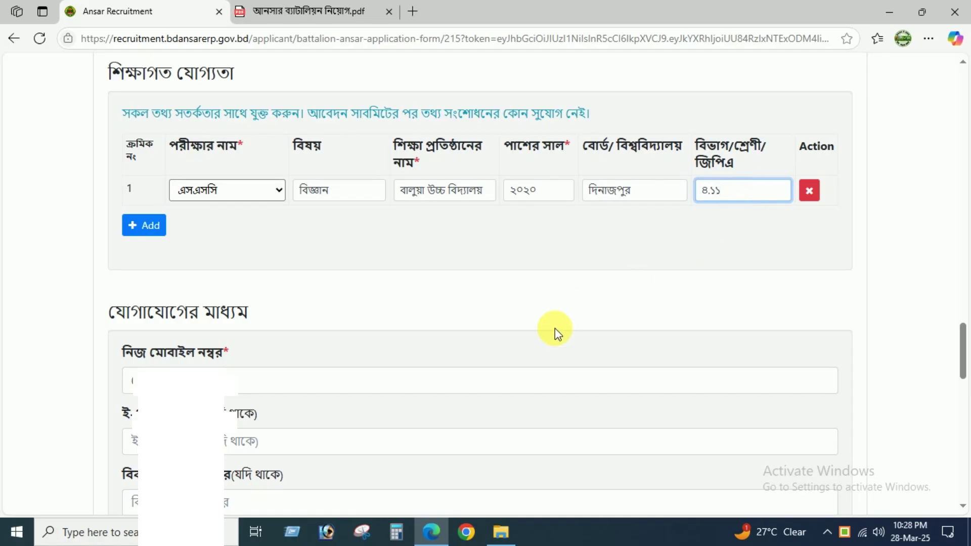
Step: Add a second education row and focus the optional e-mail field
{"action": "left_click", "coordinate": [145, 225]}
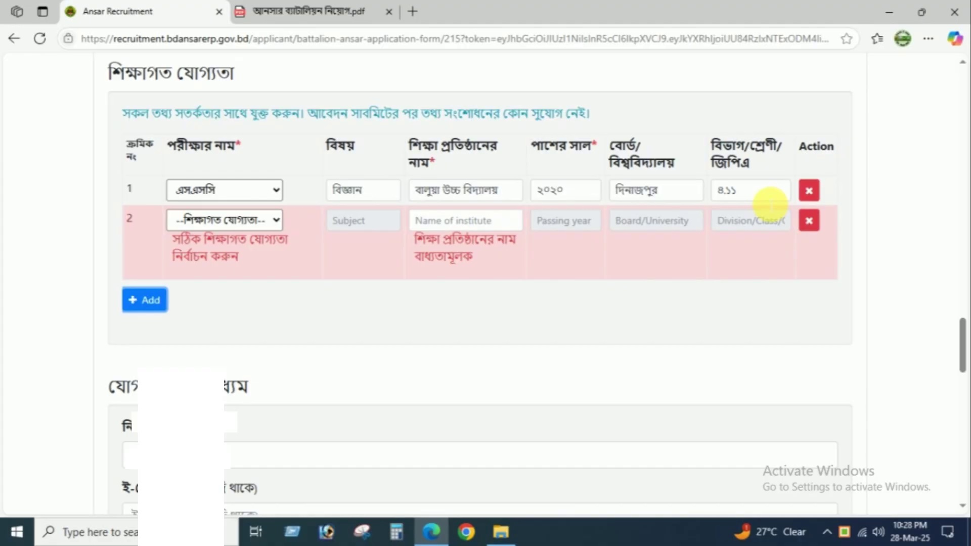
{"action": "scroll", "coordinate": [275, 162], "scroll_direction": "down", "scroll_amount": 5}
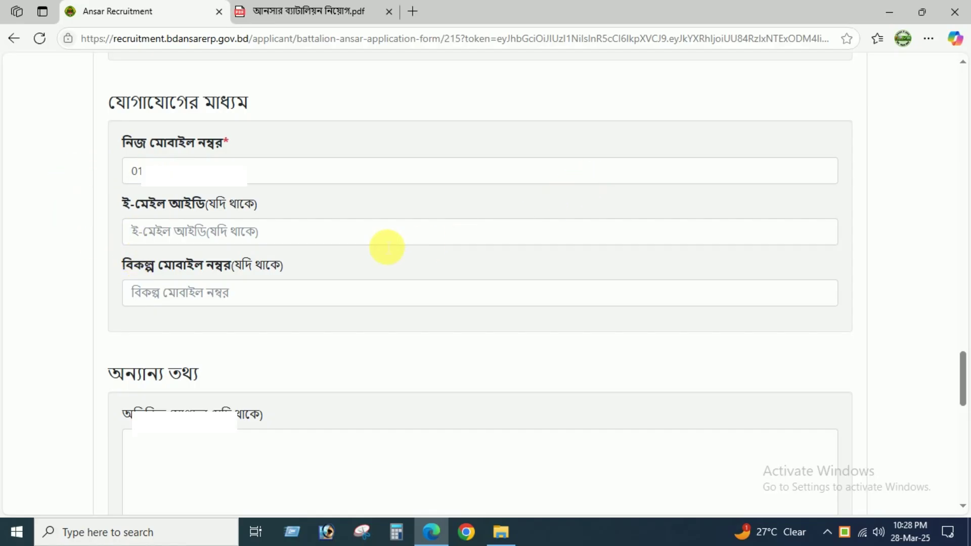
{"action": "left_click", "coordinate": [243, 234]}
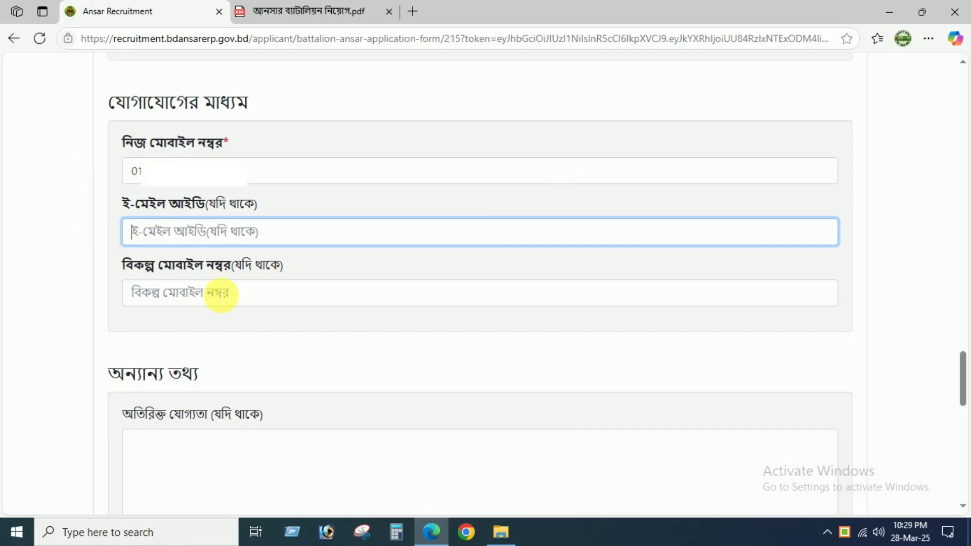
Step: Scroll down to the photo (250 x 250) and signature (300 x 100) upload fields
{"action": "scroll", "coordinate": [304, 253], "scroll_direction": "down", "scroll_amount": 4}
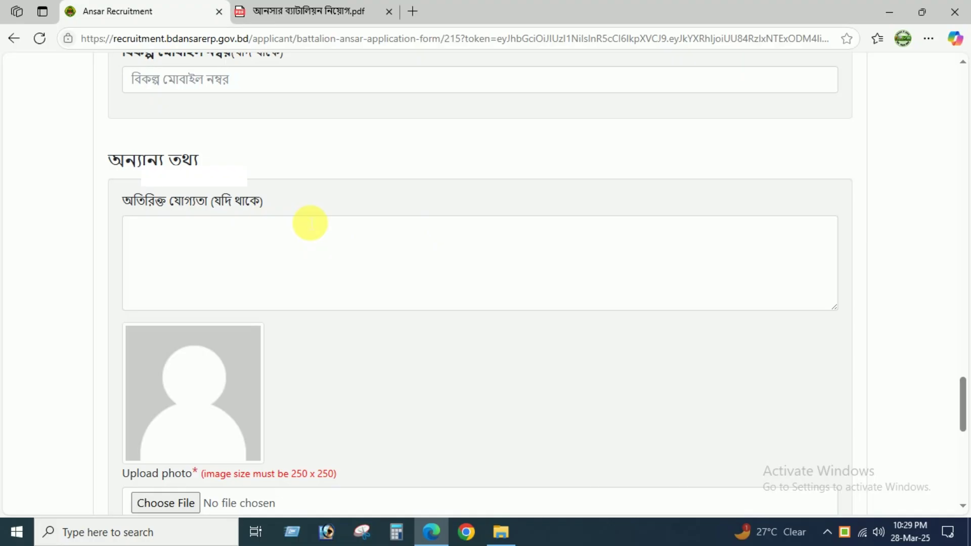
{"action": "scroll", "coordinate": [379, 243], "scroll_direction": "down", "scroll_amount": 3}
{"action": "scroll", "coordinate": [417, 263], "scroll_direction": "down", "scroll_amount": 1}
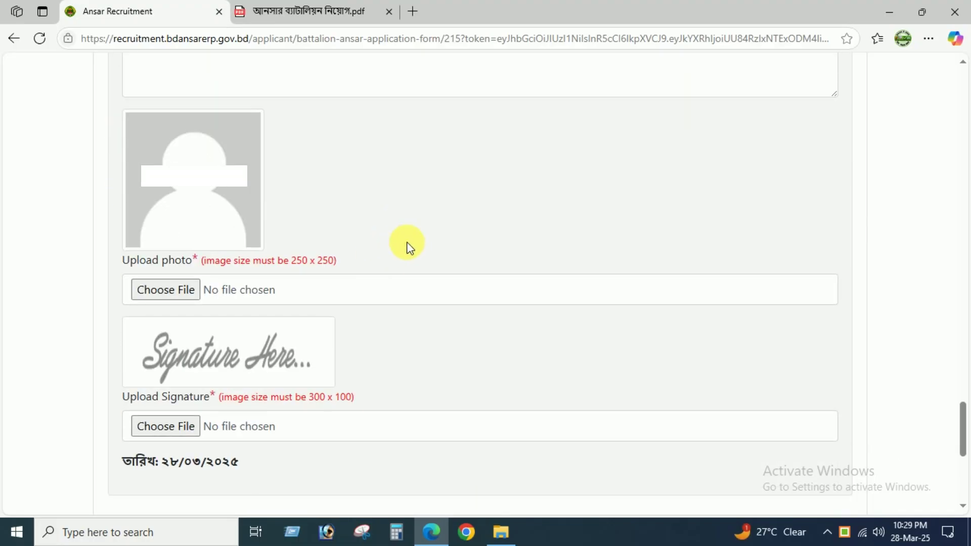
{"action": "scroll", "coordinate": [435, 227], "scroll_direction": "up", "scroll_amount": 5}
{"action": "scroll", "coordinate": [434, 228], "scroll_direction": "up", "scroll_amount": 1}
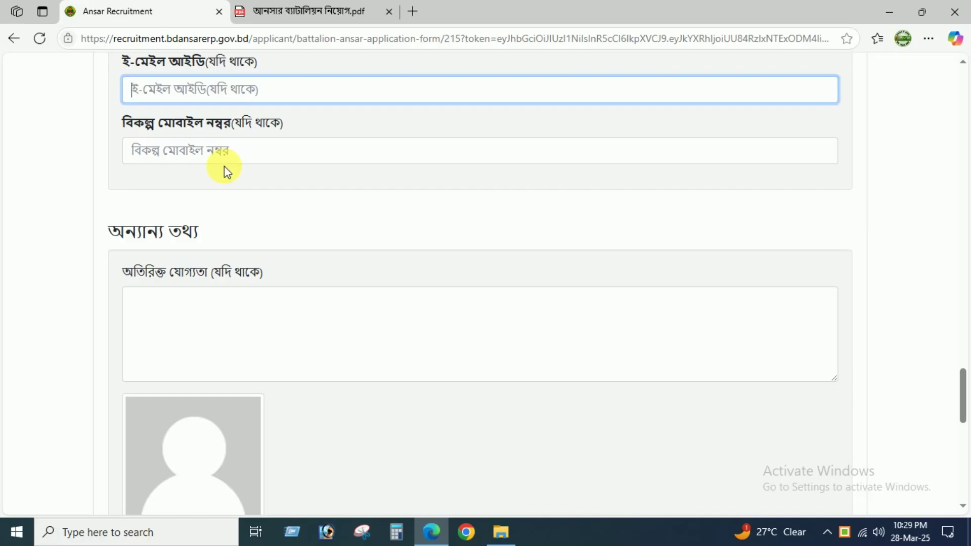
{"action": "scroll", "coordinate": [346, 277], "scroll_direction": "down", "scroll_amount": 1}
{"action": "scroll", "coordinate": [346, 277], "scroll_direction": "down", "scroll_amount": 6}
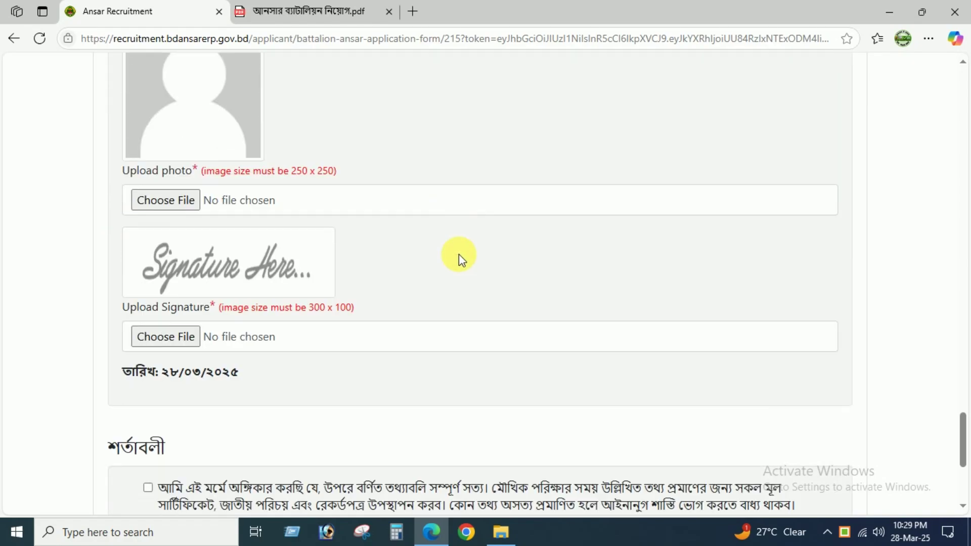
{"action": "scroll", "coordinate": [459, 256], "scroll_direction": "up", "scroll_amount": 2}
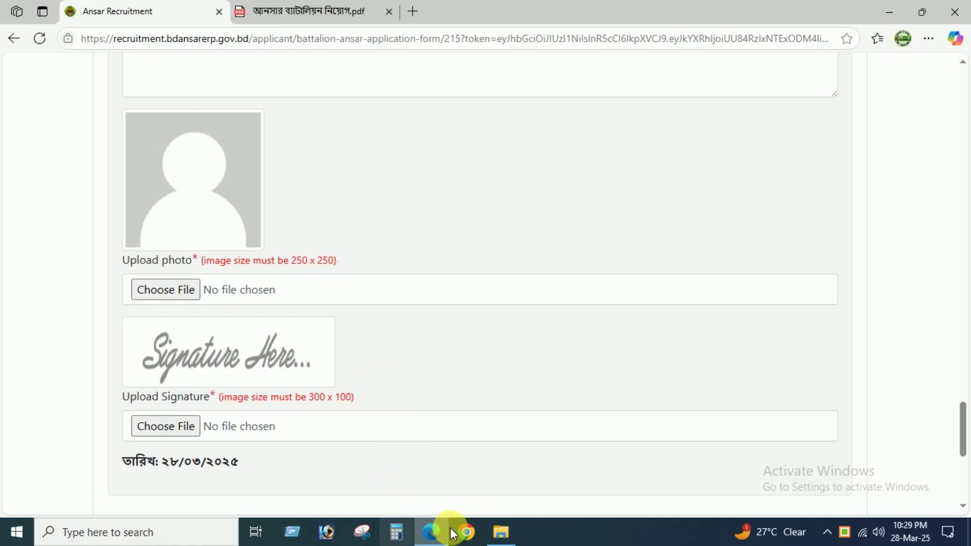
Step: Open 600x600.jpg from the applicant's folder on Local Disk (F:) in Photoshop
{"action": "left_click", "coordinate": [319, 538]}
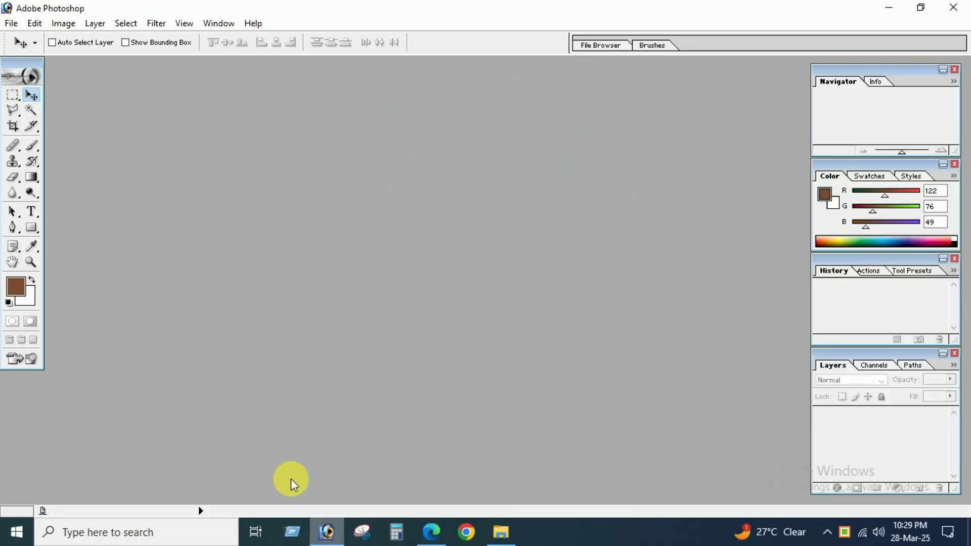
{"action": "left_click", "coordinate": [11, 24]}
{"action": "left_click", "coordinate": [39, 54]}
{"action": "left_click", "coordinate": [48, 261]}
{"action": "double_click", "coordinate": [333, 329]}
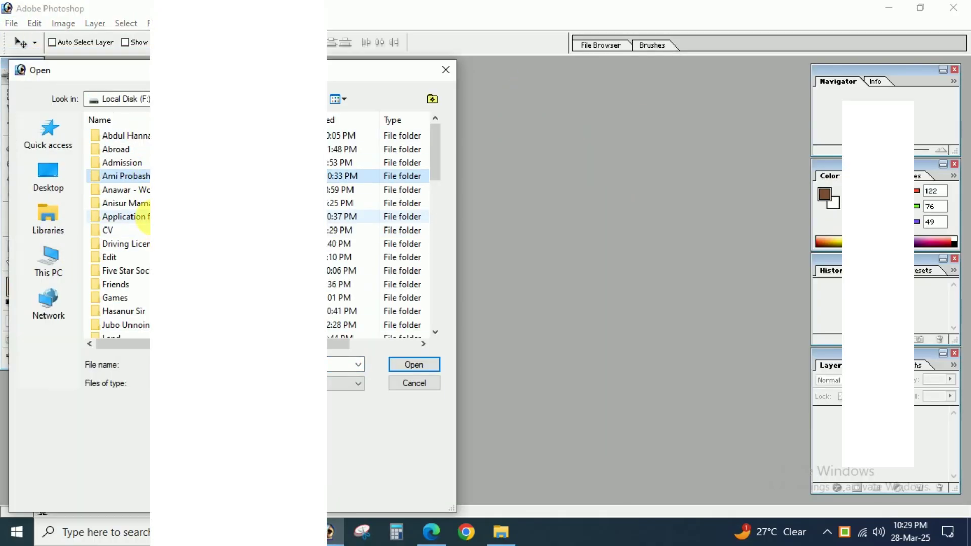
{"action": "double_click", "coordinate": [144, 218]}
{"action": "double_click", "coordinate": [108, 270]}
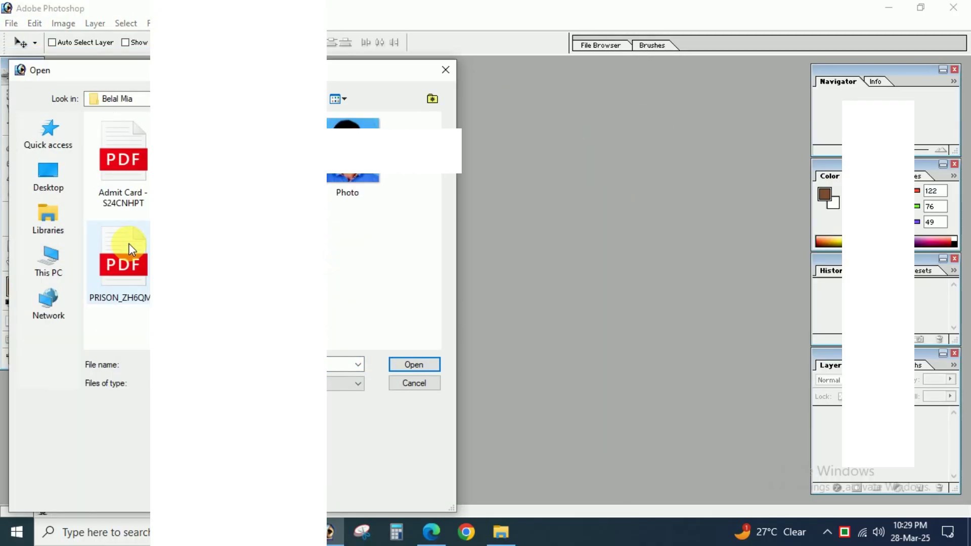
{"action": "left_click", "coordinate": [349, 179]}
{"action": "left_click", "coordinate": [413, 364]}
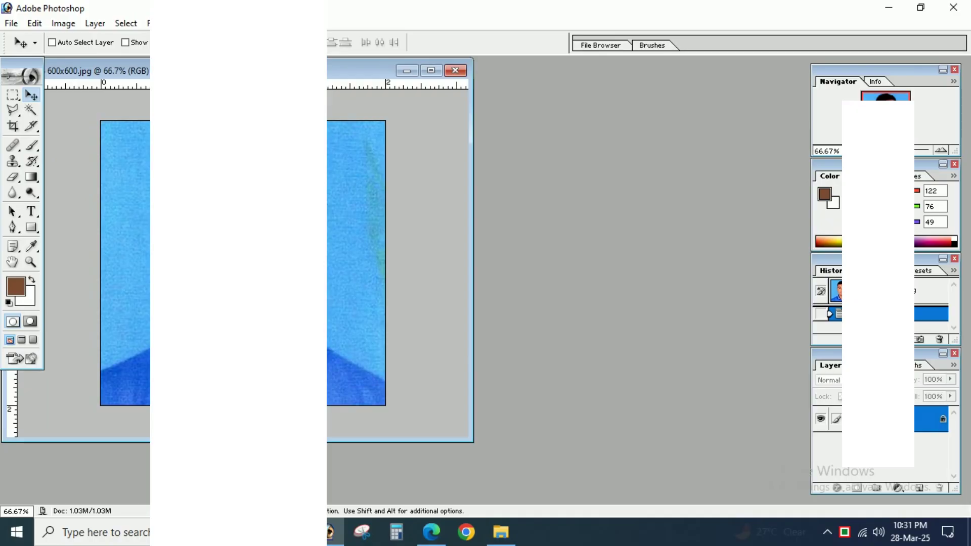
{"action": "left_click", "coordinate": [14, 127]}
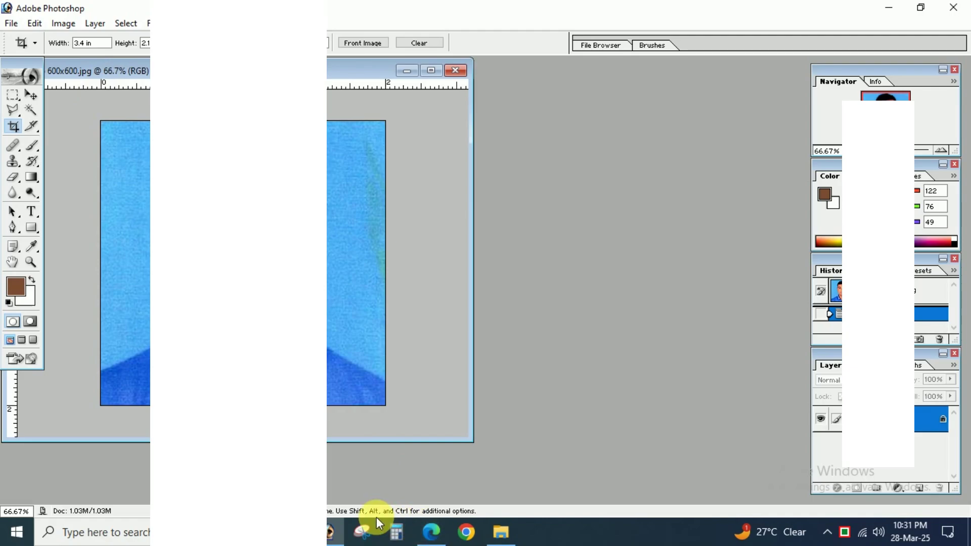
Step: Set the crop size to 250 px by 250 px and crop the photo
{"action": "left_click", "coordinate": [430, 532]}
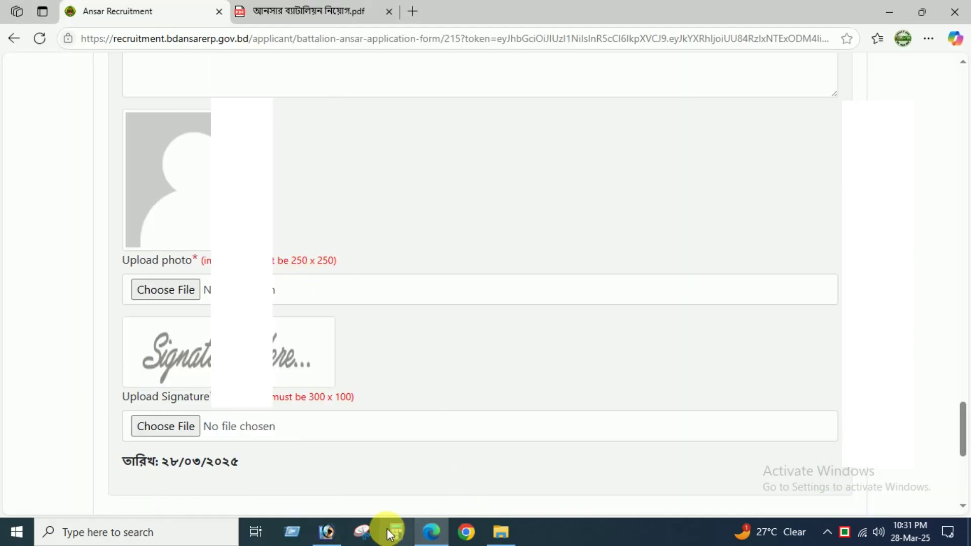
{"action": "left_click", "coordinate": [325, 531]}
{"action": "left_click_drag", "start_coordinate": [96, 44], "coordinate": [39, 54]}
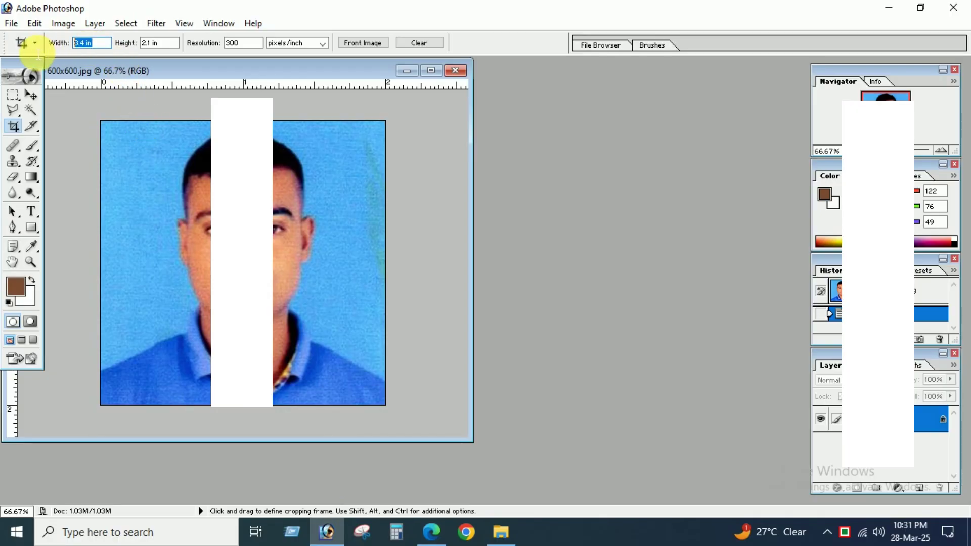
{"action": "type", "text": "250"}
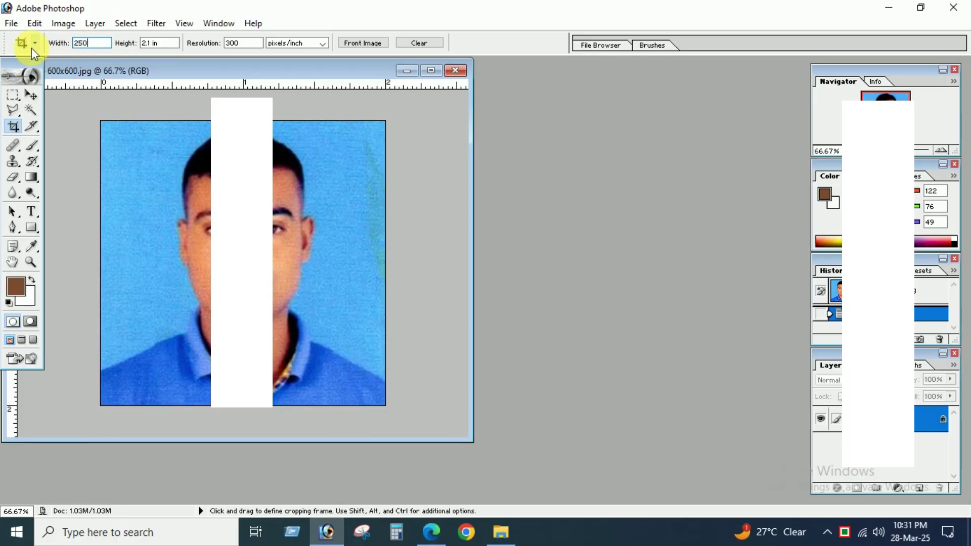
{"action": "left_click", "coordinate": [844, 531]}
{"action": "left_click", "coordinate": [772, 484]}
{"action": "left_click", "coordinate": [83, 42]}
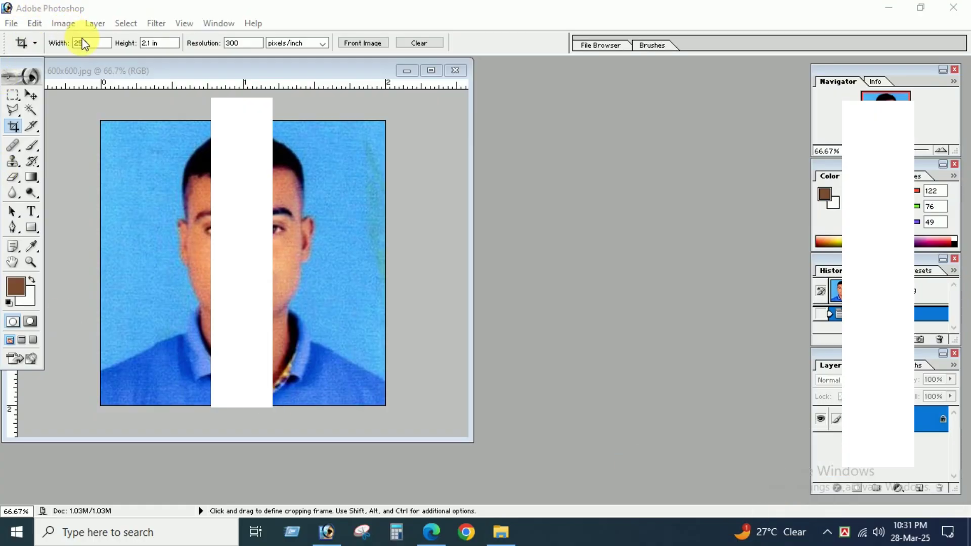
{"action": "type", "text": "in"}
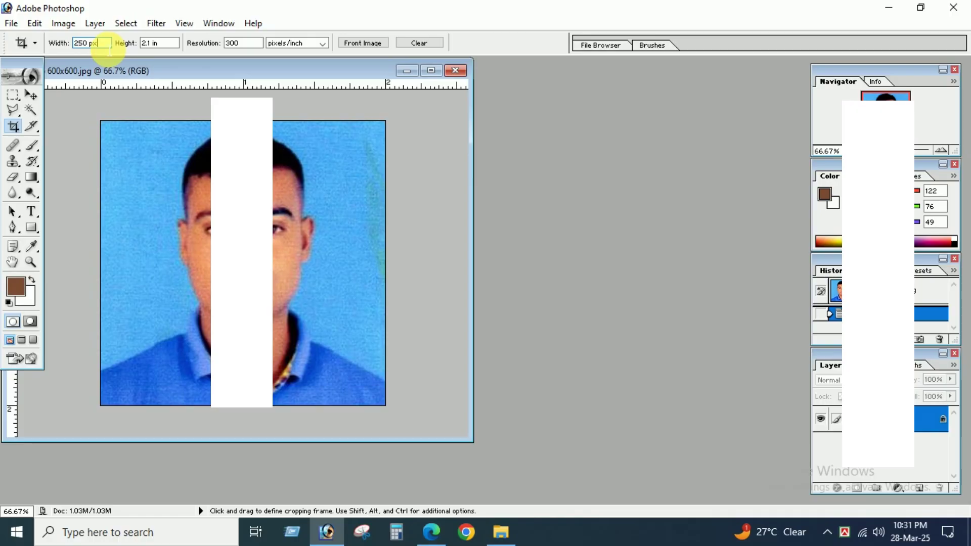
{"action": "left_click", "coordinate": [169, 46]}
{"action": "left_click_drag", "start_coordinate": [170, 50], "coordinate": [126, 43]}
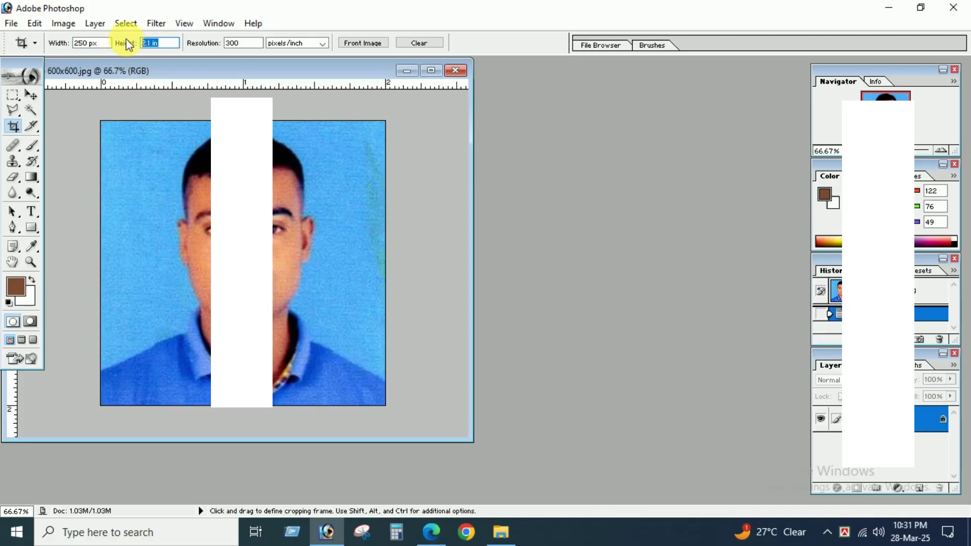
{"action": "type", "text": "250 px"}
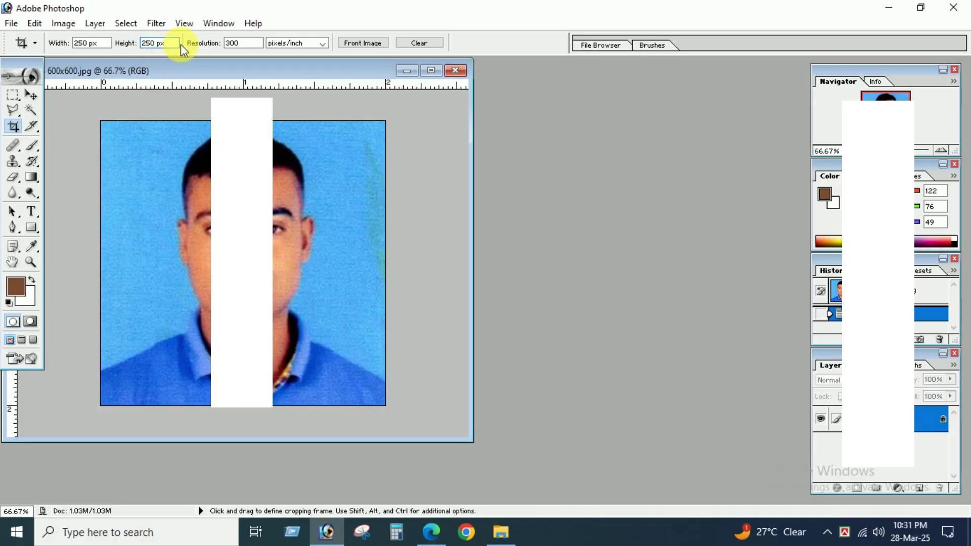
{"action": "left_click_drag", "start_coordinate": [95, 127], "coordinate": [511, 529]}
{"action": "key", "text": "Return"}
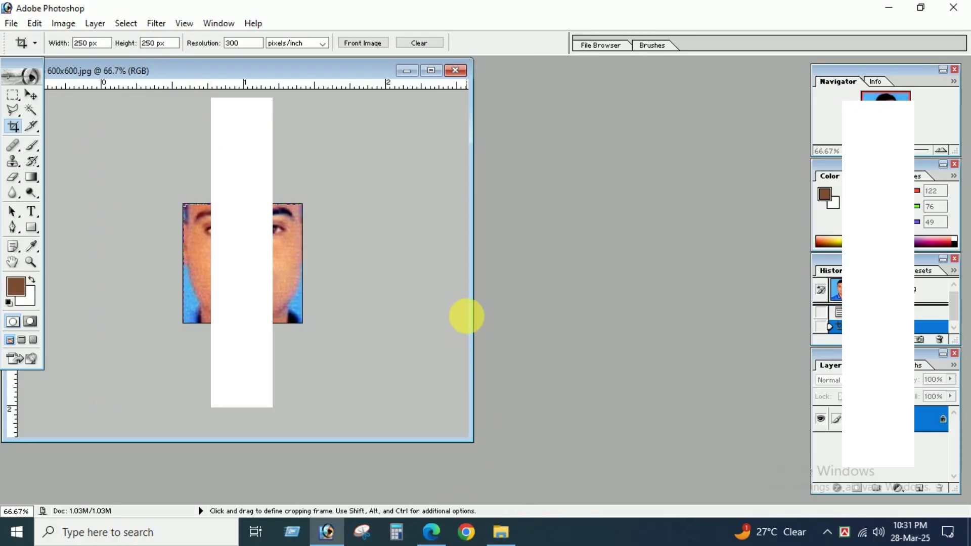
Step: Save the cropped photo as the JPEG 'Photo 250x250', accepting the JPEG options
{"action": "left_click", "coordinate": [18, 24]}
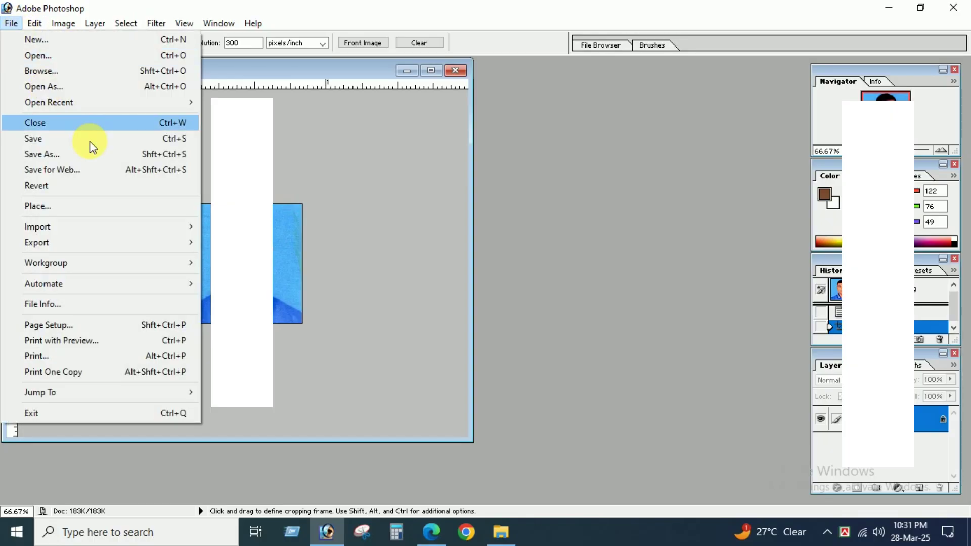
{"action": "left_click", "coordinate": [65, 154]}
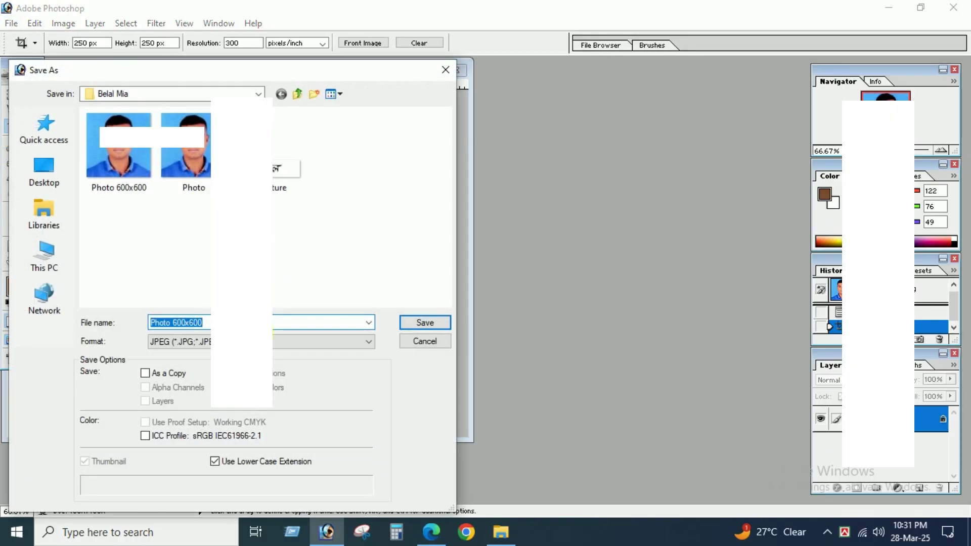
{"action": "left_click", "coordinate": [233, 326]}
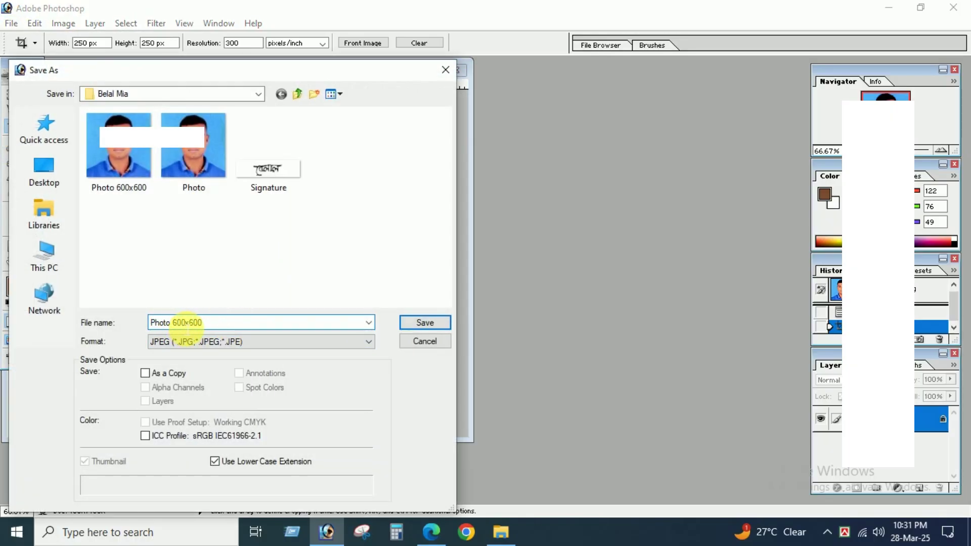
{"action": "left_click", "coordinate": [191, 326]}
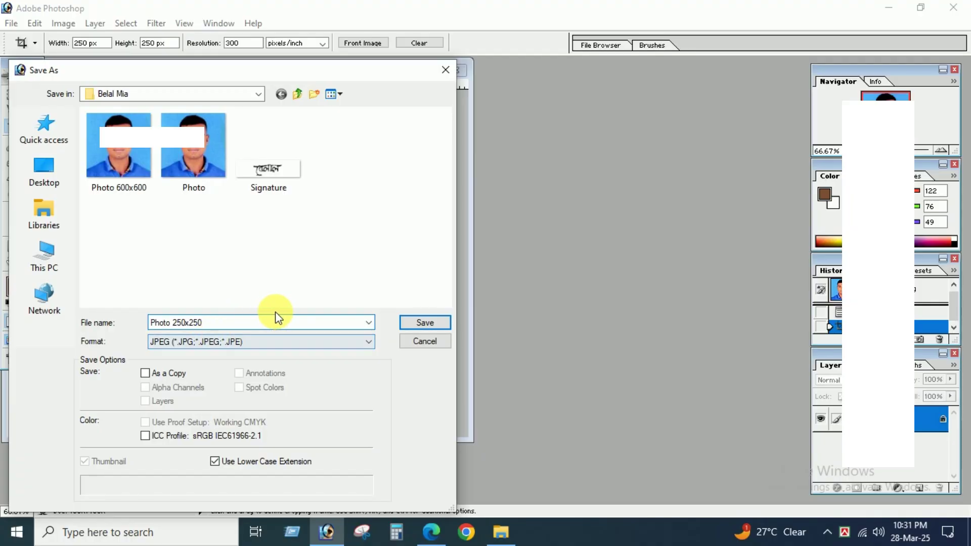
{"action": "left_click", "coordinate": [407, 322]}
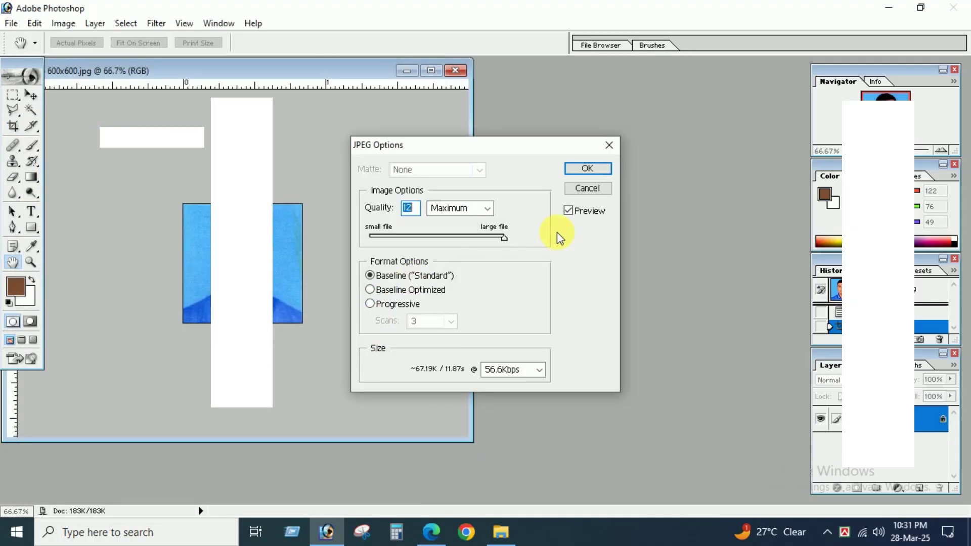
{"action": "key", "text": "c"}
{"action": "left_click", "coordinate": [587, 168]}
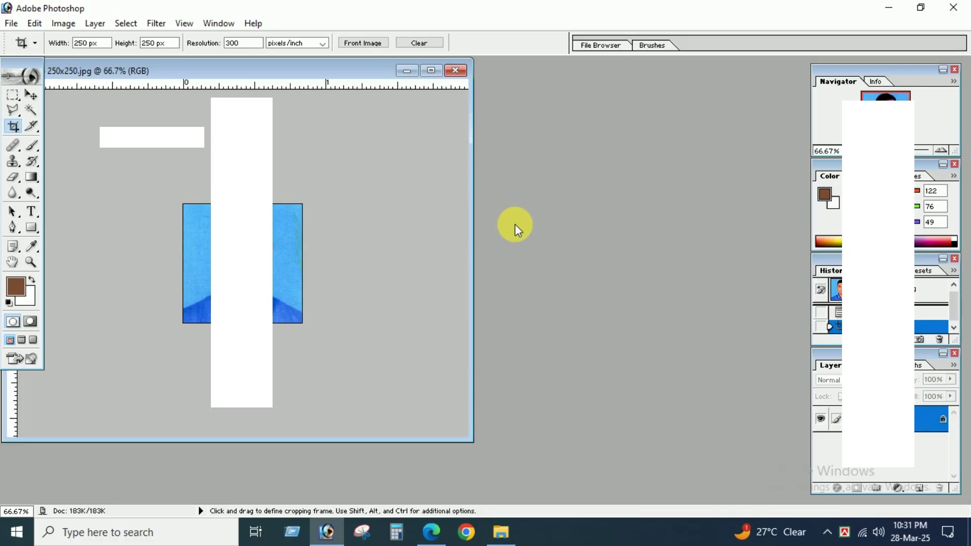
Step: Close the saved photo and open the Signature image in an enlarged window
{"action": "left_click", "coordinate": [455, 71]}
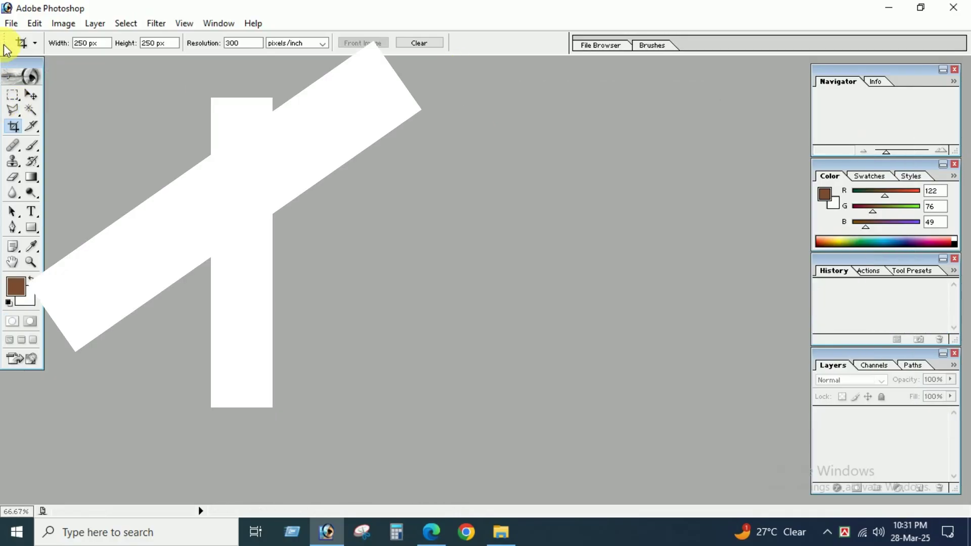
{"action": "left_click", "coordinate": [11, 23]}
{"action": "left_click", "coordinate": [40, 56]}
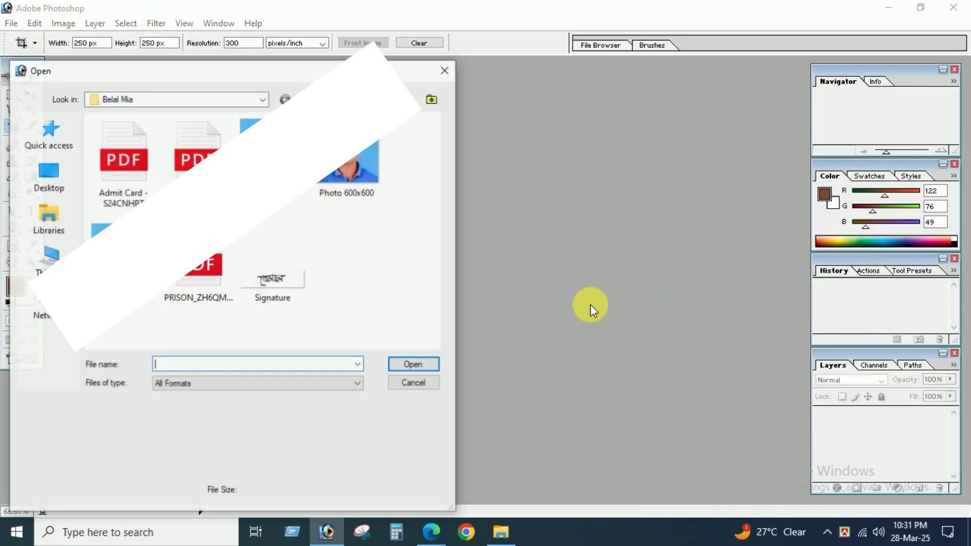
{"action": "left_click", "coordinate": [275, 255]}
{"action": "left_click", "coordinate": [413, 365]}
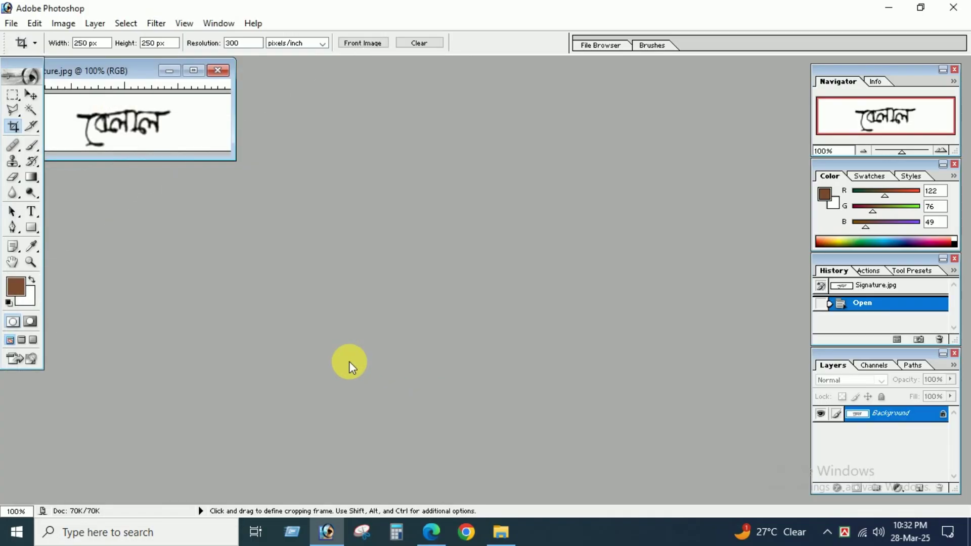
{"action": "left_click_drag", "start_coordinate": [104, 76], "coordinate": [249, 130]}
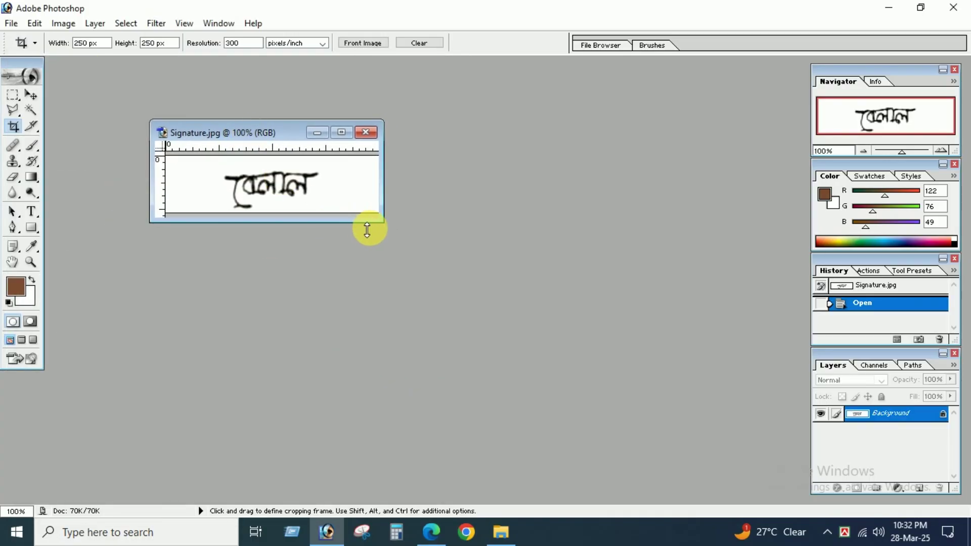
{"action": "left_click_drag", "start_coordinate": [377, 225], "coordinate": [591, 386]}
Step: Crop the signature to 300 x 100 px, centring the frame on the signature
{"action": "left_click", "coordinate": [432, 529]}
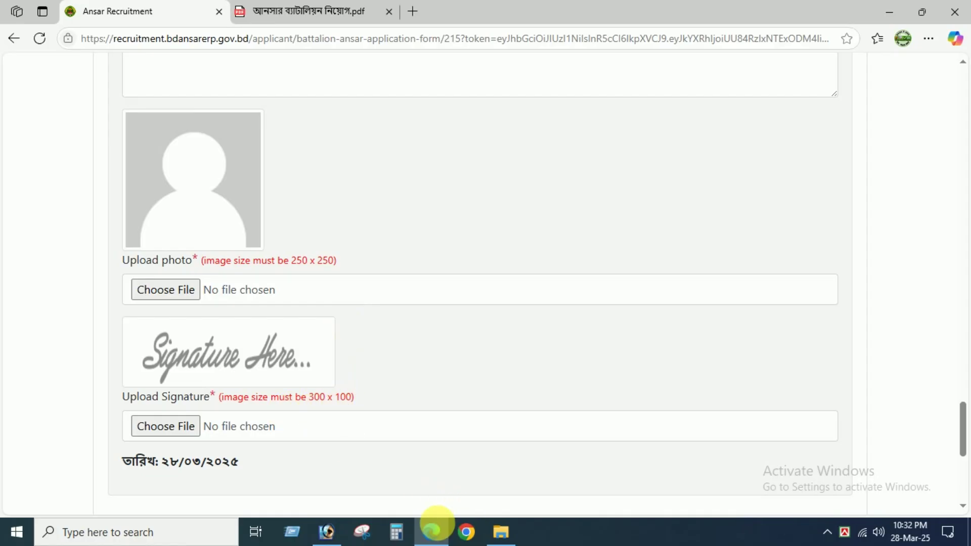
{"action": "left_click", "coordinate": [327, 530]}
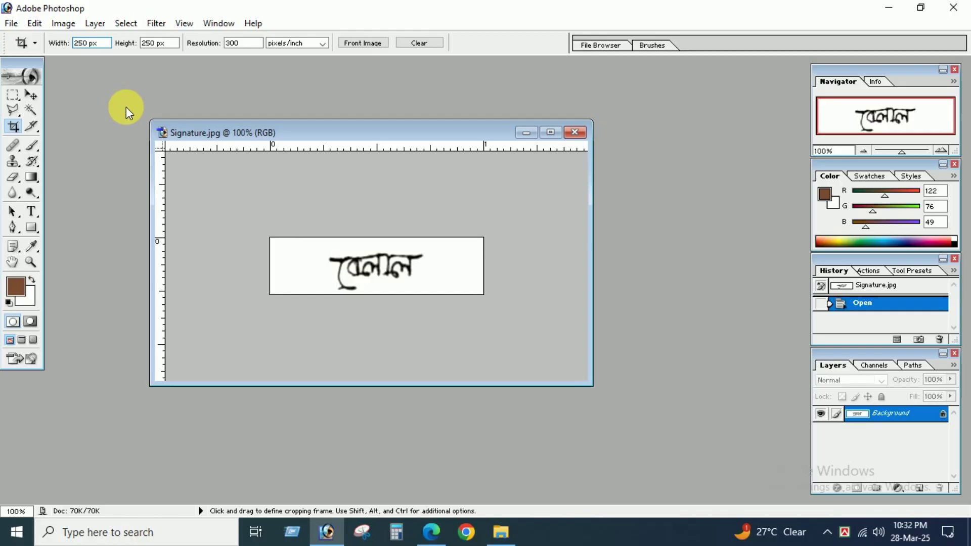
{"action": "type", "text": "5"}
{"action": "left_click", "coordinate": [75, 43]}
{"action": "type", "text": "30"}
{"action": "left_click", "coordinate": [143, 43]}
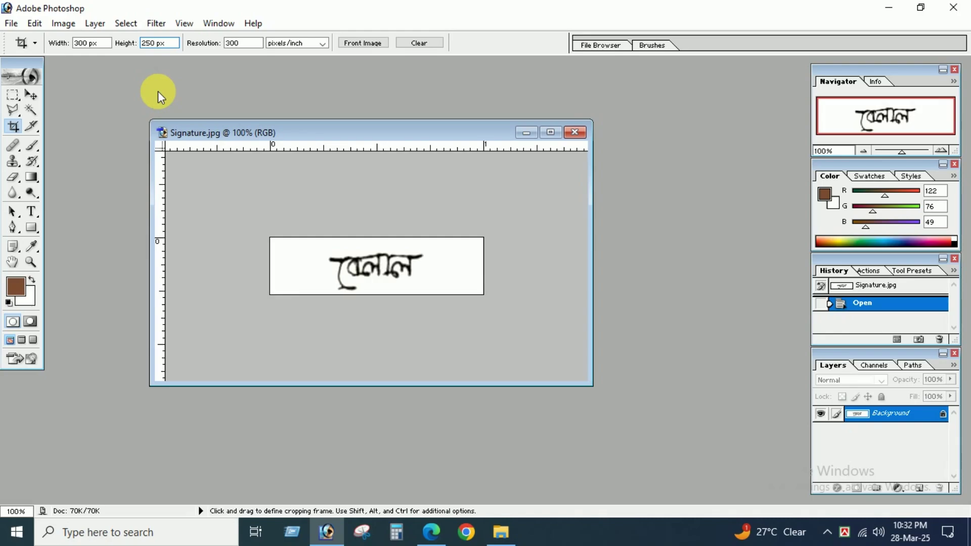
{"action": "key", "text": "Delete"}
{"action": "key", "text": "Delete"}
{"action": "key", "text": "Delete"}
{"action": "type", "text": "100"}
{"action": "left_click_drag", "start_coordinate": [243, 221], "coordinate": [447, 465]}
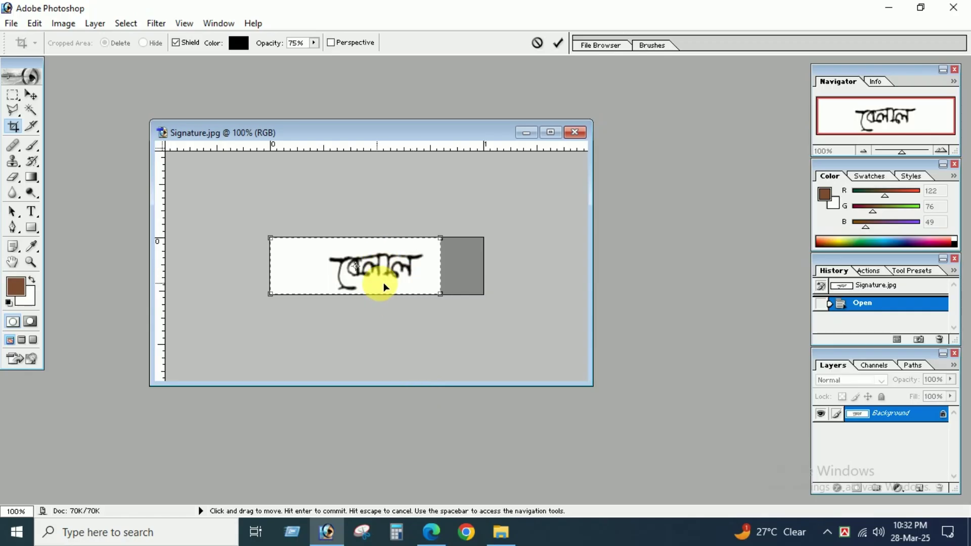
{"action": "left_click_drag", "start_coordinate": [396, 282], "coordinate": [408, 289]}
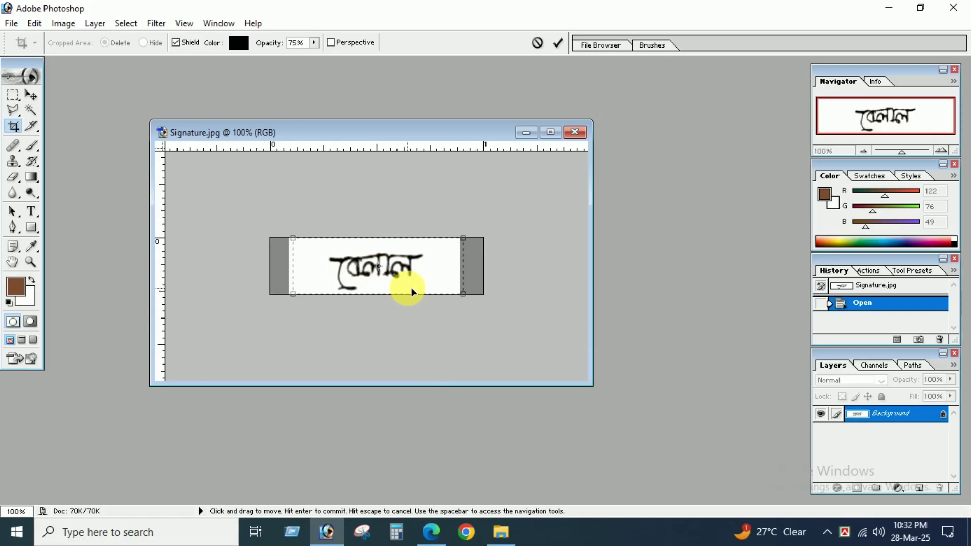
{"action": "left_click", "coordinate": [561, 45]}
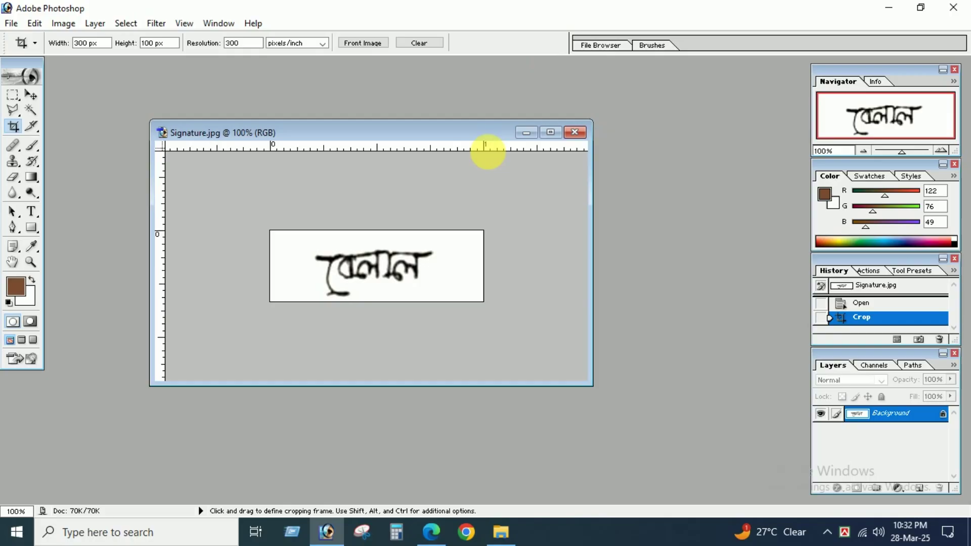
Step: Save the cropped signature as the JPEG 'Signature 300x100'
{"action": "left_click", "coordinate": [20, 26]}
{"action": "left_click", "coordinate": [42, 154]}
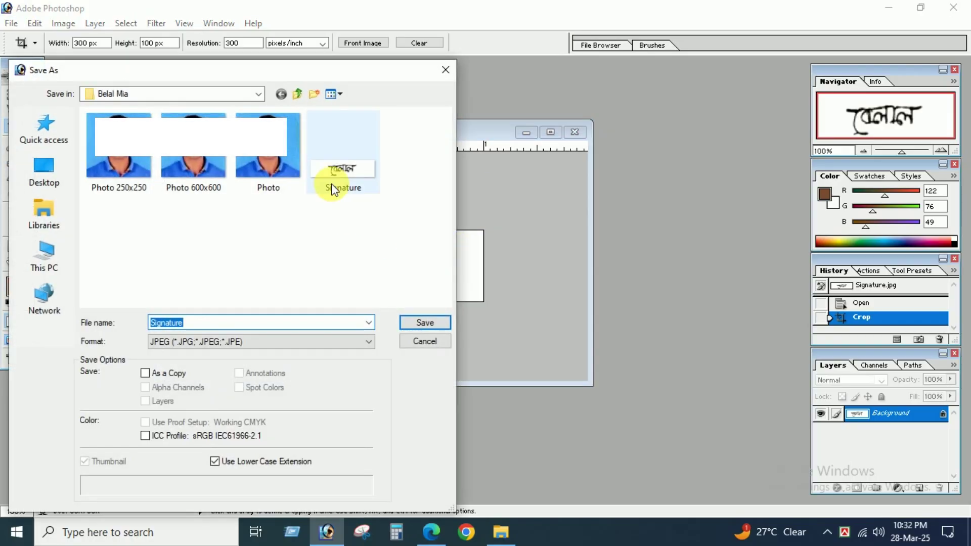
{"action": "left_click", "coordinate": [332, 191]}
{"action": "left_click", "coordinate": [225, 322]}
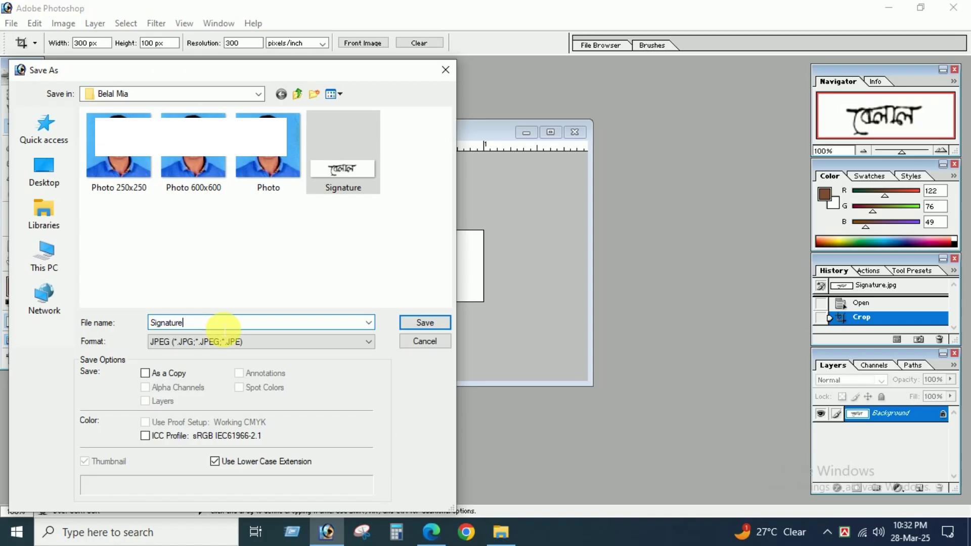
{"action": "type", "text": "300x1"}
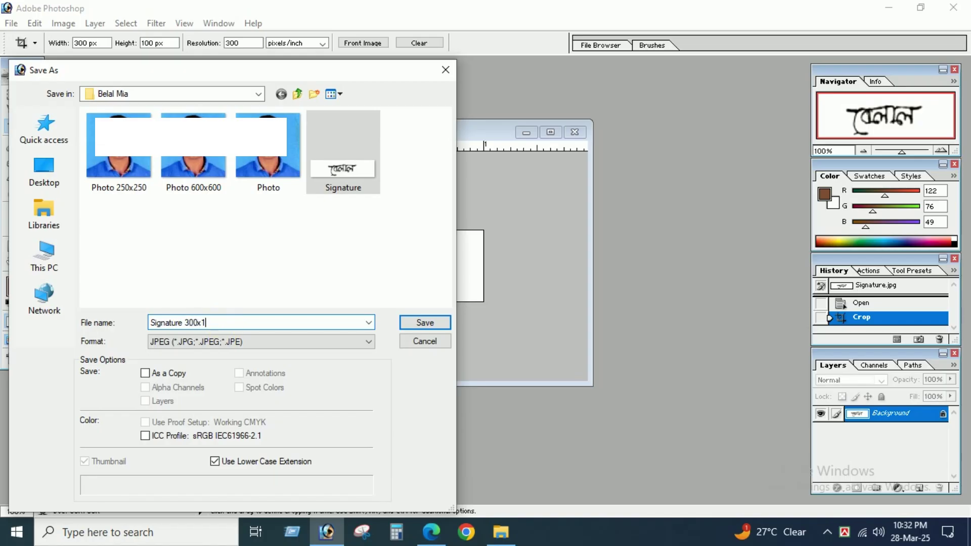
{"action": "type", "text": "00"}
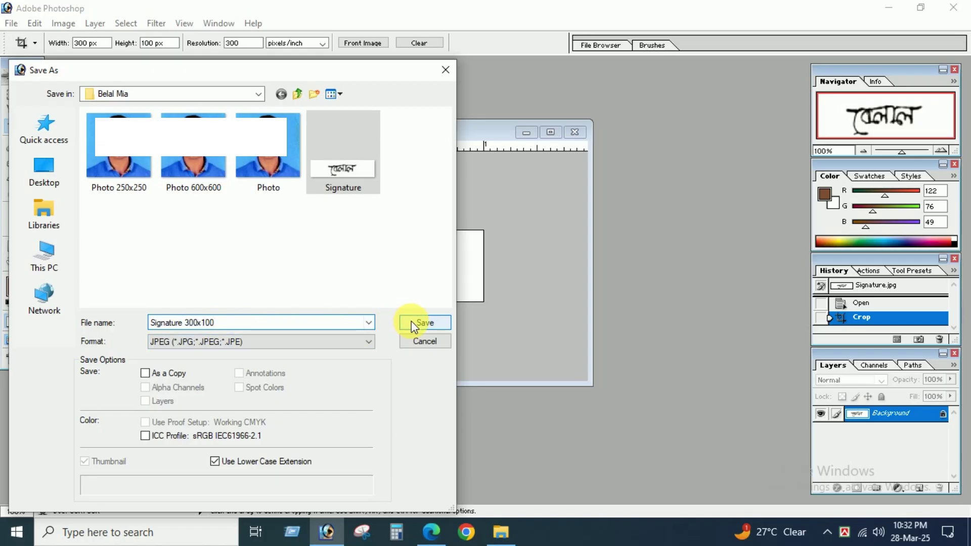
{"action": "left_click", "coordinate": [411, 324]}
{"action": "left_click", "coordinate": [587, 167]}
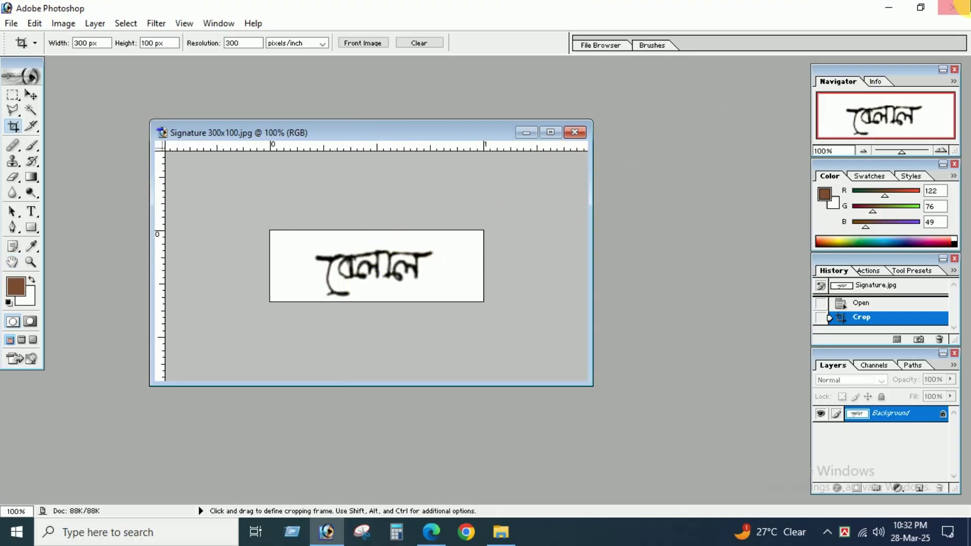
Step: Close Photoshop and upload Photo 250x250 from the Application for Job folder as the applicant photo
{"action": "left_click", "coordinate": [574, 132]}
{"action": "left_click", "coordinate": [952, 7]}
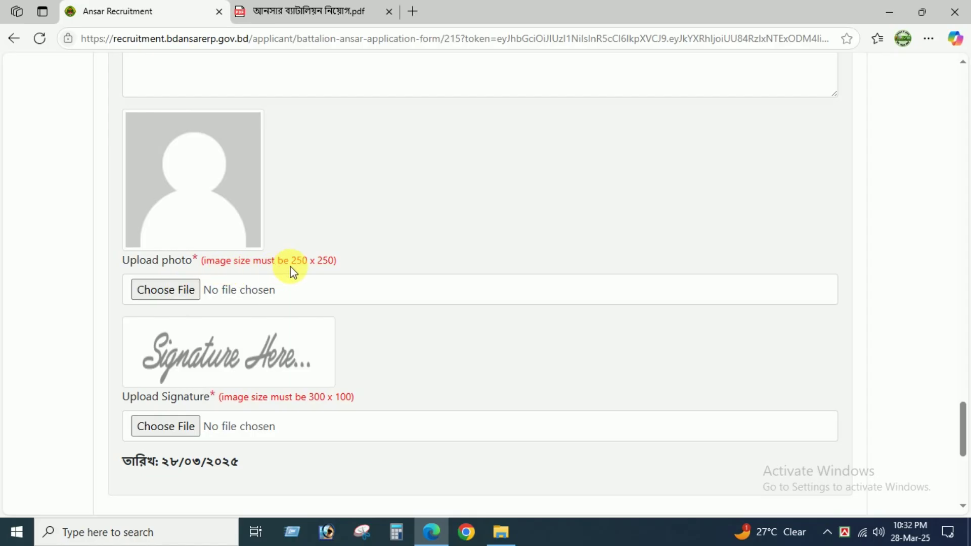
{"action": "left_click", "coordinate": [155, 293]}
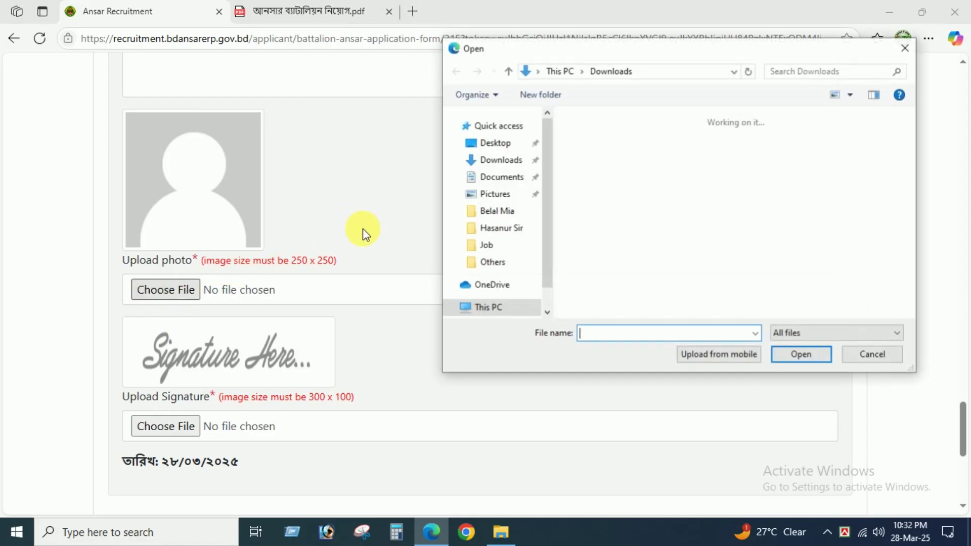
{"action": "left_click_drag", "start_coordinate": [834, 53], "coordinate": [598, 38]}
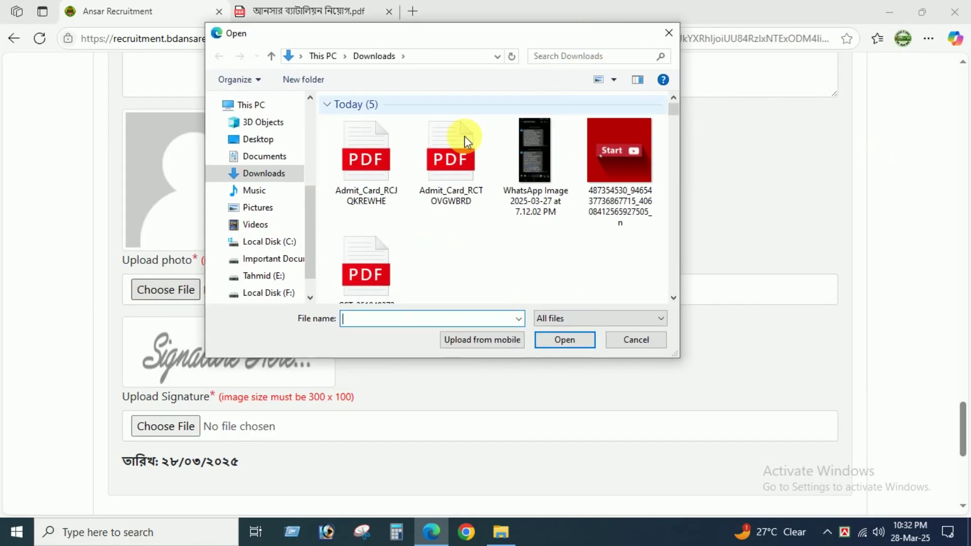
{"action": "scroll", "coordinate": [236, 256], "scroll_direction": "down", "scroll_amount": 1}
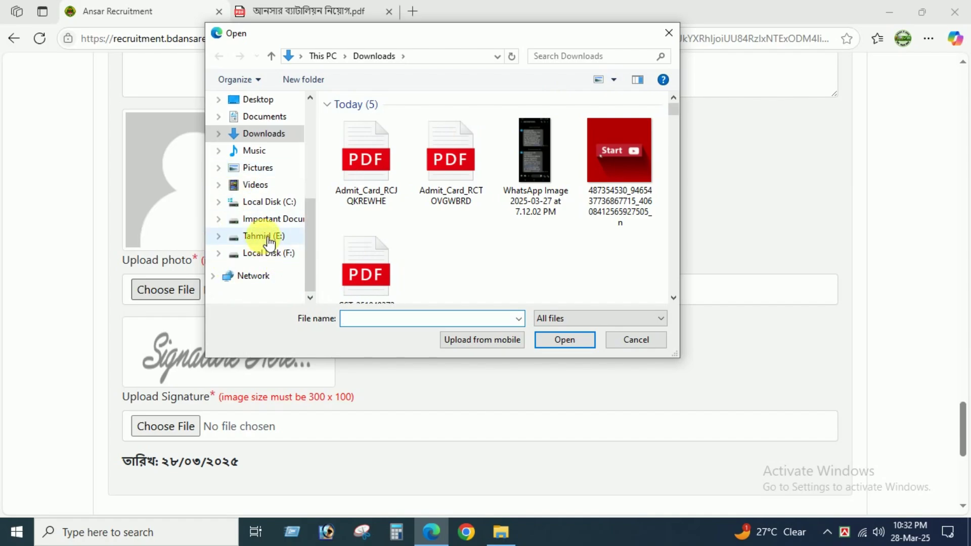
{"action": "left_click", "coordinate": [267, 252]}
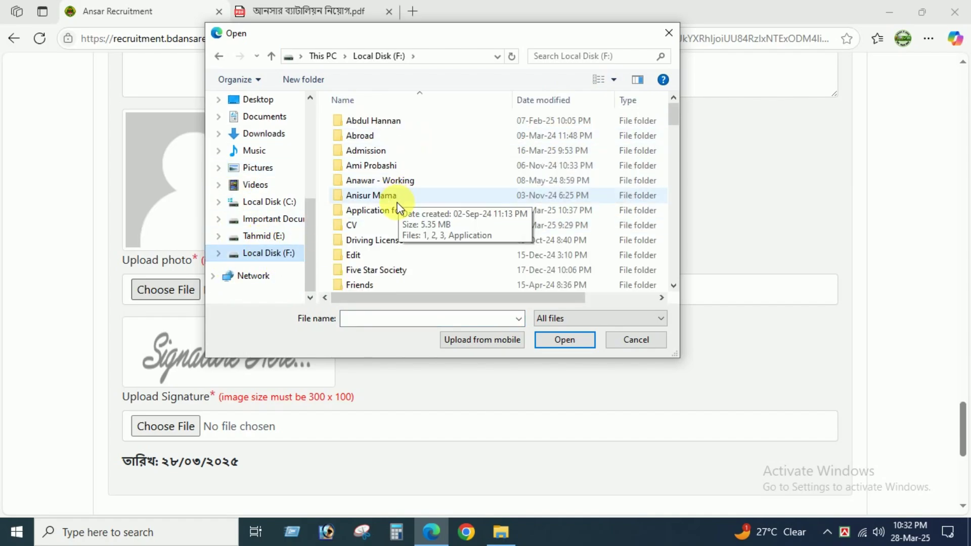
{"action": "left_click", "coordinate": [395, 209]}
{"action": "double_click", "coordinate": [396, 209]}
{"action": "double_click", "coordinate": [365, 242]}
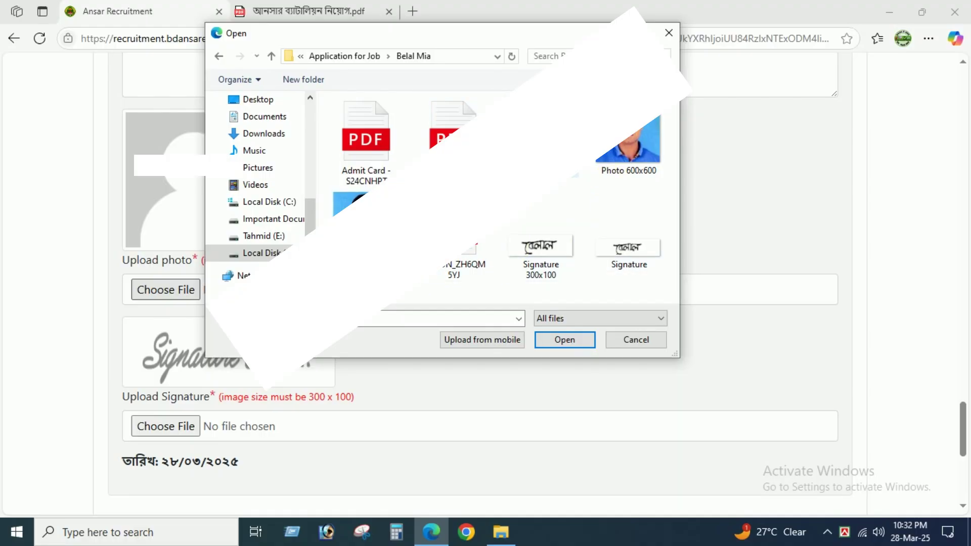
{"action": "left_click", "coordinate": [573, 346]}
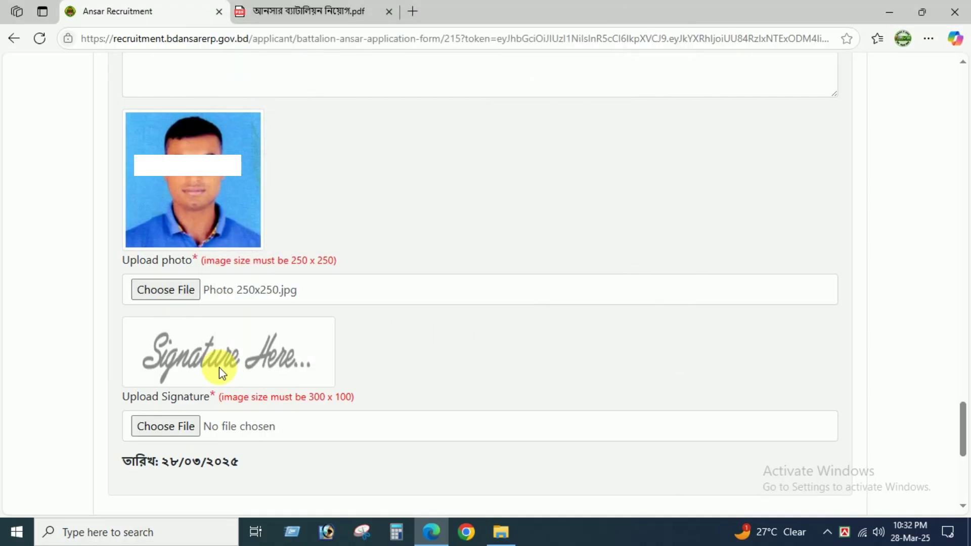
Step: Upload Signature 300x100 as the signature
{"action": "left_click", "coordinate": [183, 423]}
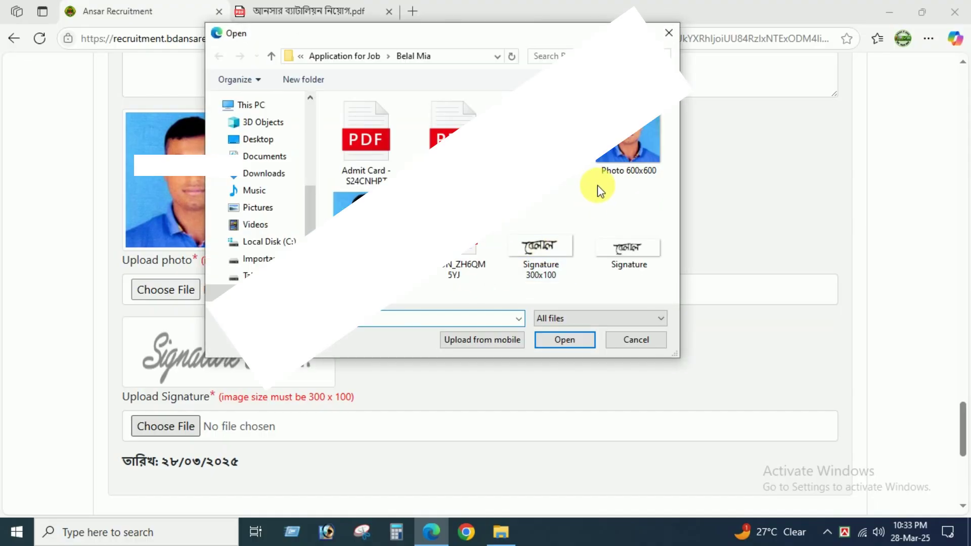
{"action": "left_click", "coordinate": [526, 250]}
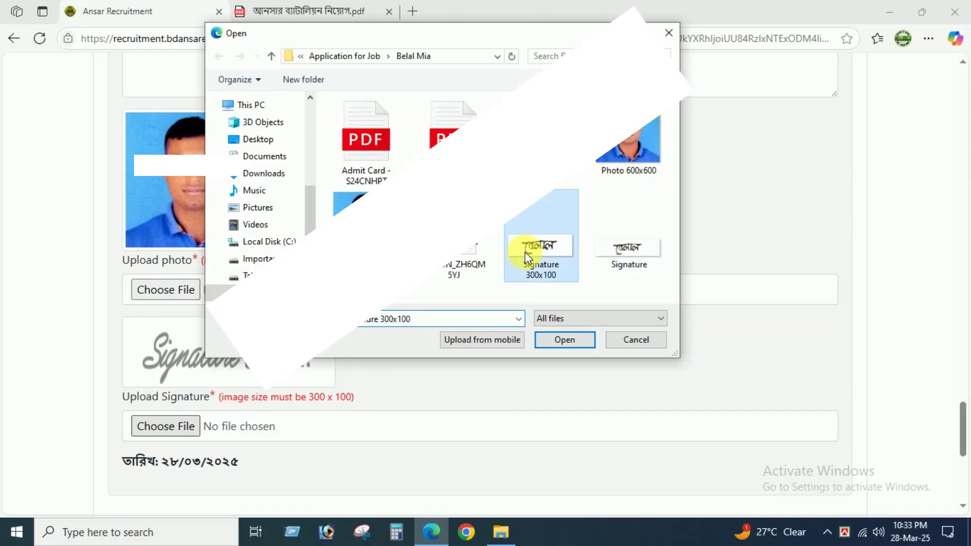
{"action": "left_click", "coordinate": [563, 343]}
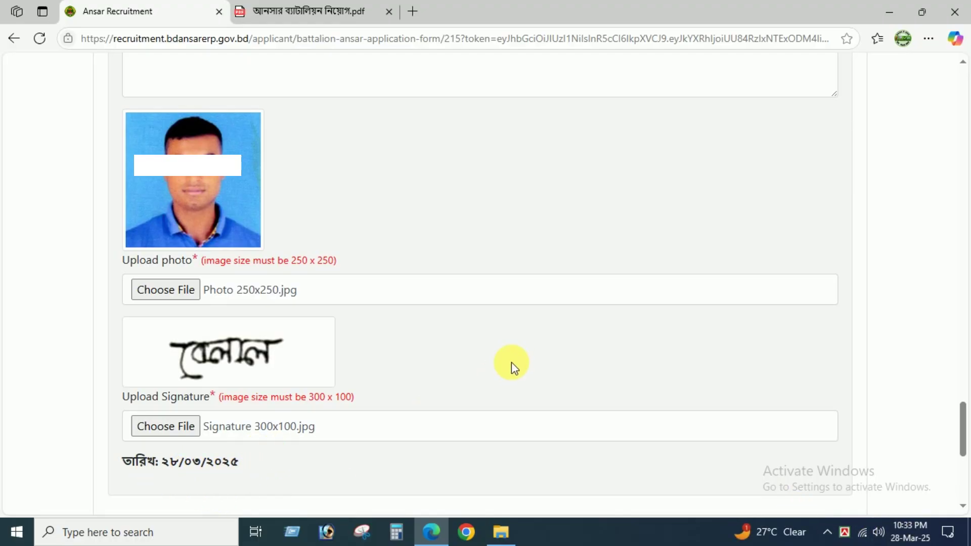
Step: Accept the declaration, enter the captcha and submit the form for preview
{"action": "scroll", "coordinate": [511, 362], "scroll_direction": "down", "scroll_amount": 5}
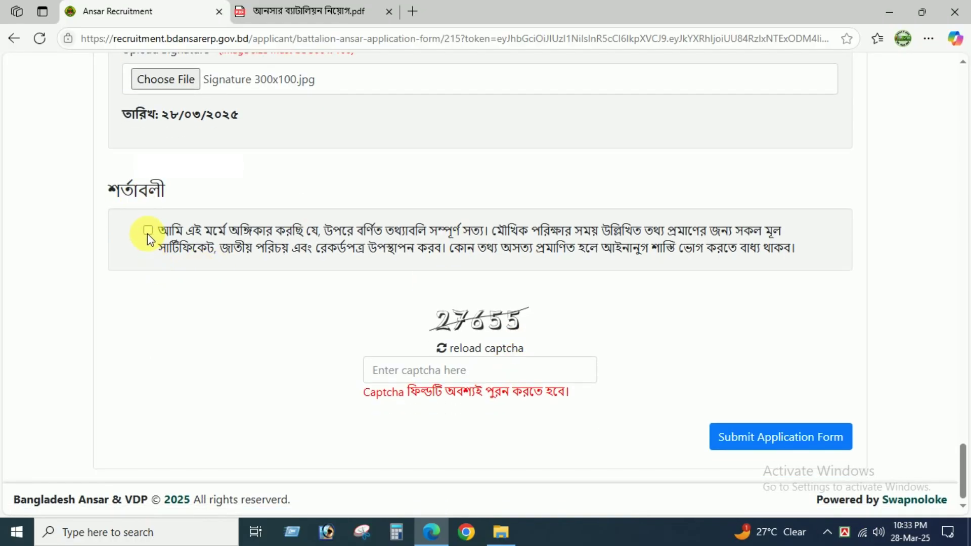
{"action": "left_click", "coordinate": [147, 230]}
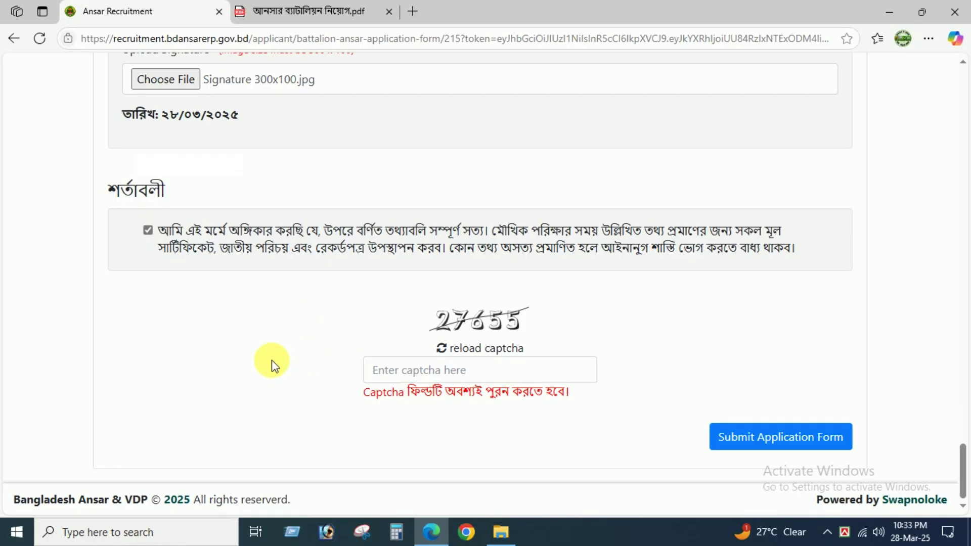
{"action": "left_click", "coordinate": [473, 372]}
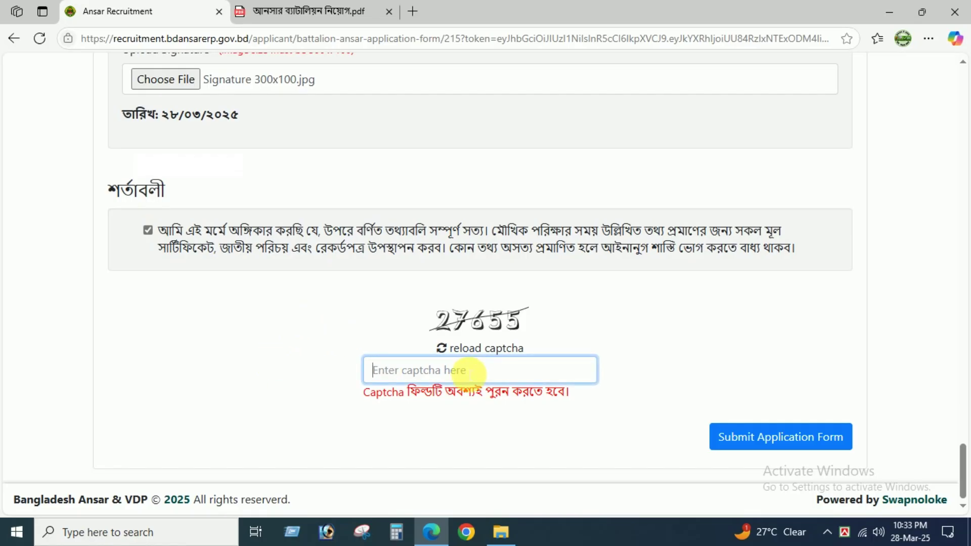
{"action": "type", "text": "2765"}
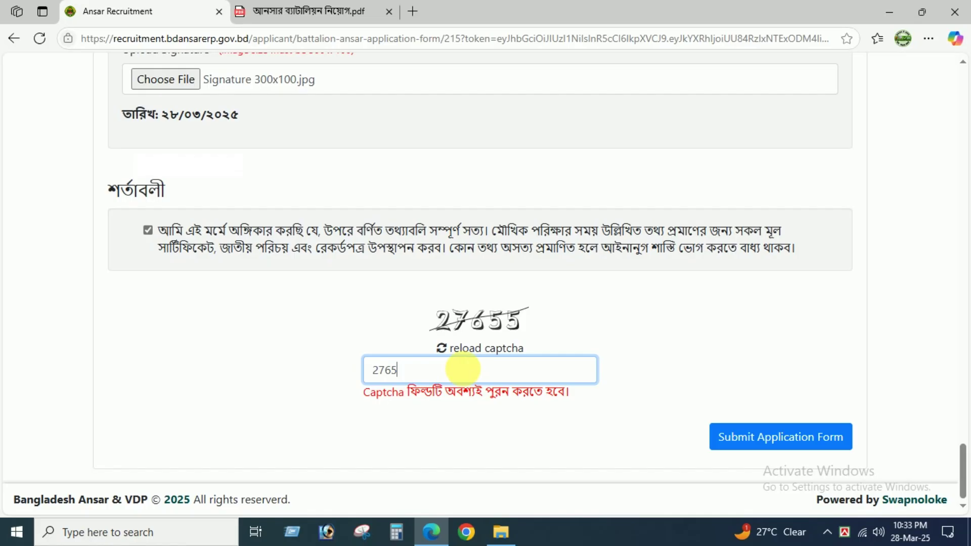
{"action": "type", "text": "5"}
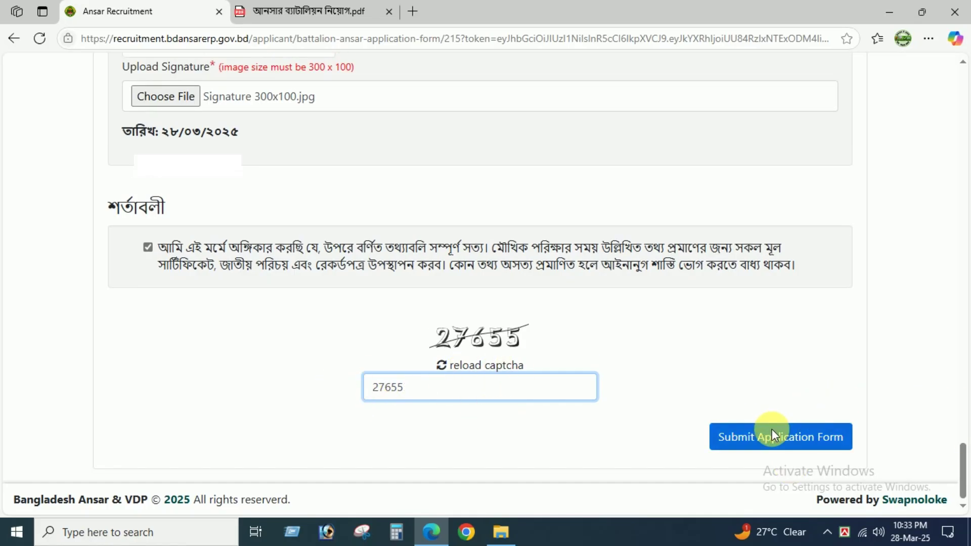
{"action": "left_click", "coordinate": [791, 438]}
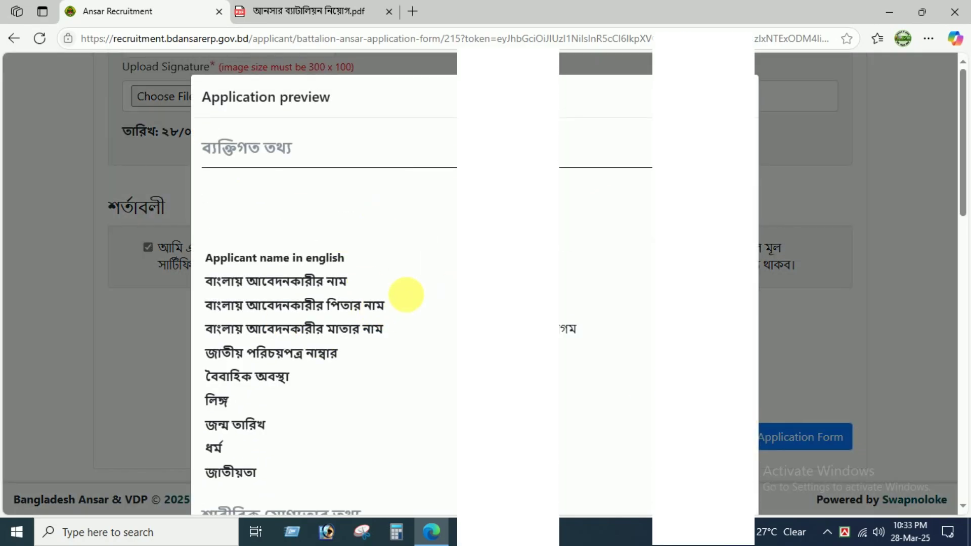
Step: Review the application preview and confirm the submission
{"action": "scroll", "coordinate": [444, 283], "scroll_direction": "down", "scroll_amount": 3}
{"action": "scroll", "coordinate": [430, 273], "scroll_direction": "down", "scroll_amount": 3}
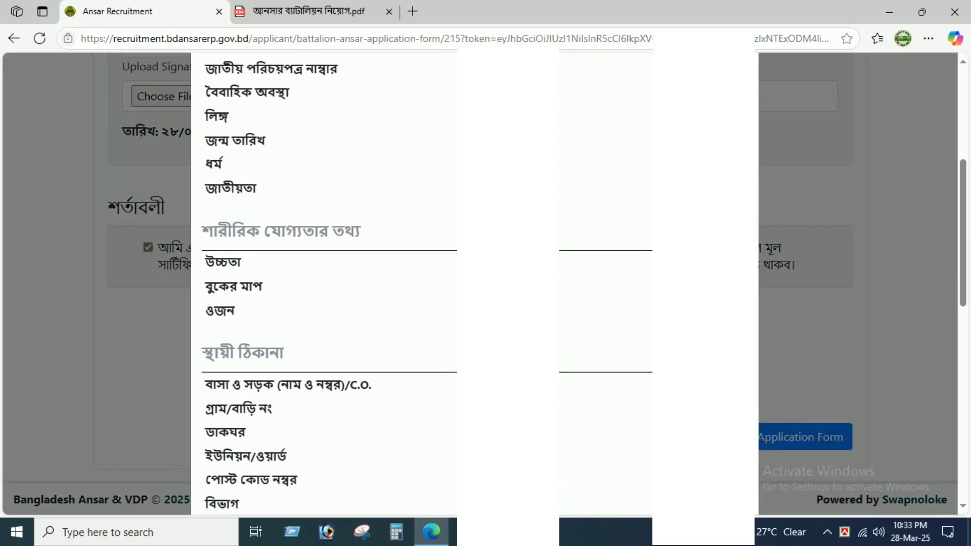
{"action": "scroll", "coordinate": [449, 273], "scroll_direction": "down", "scroll_amount": 3}
{"action": "scroll", "coordinate": [451, 244], "scroll_direction": "down", "scroll_amount": 3}
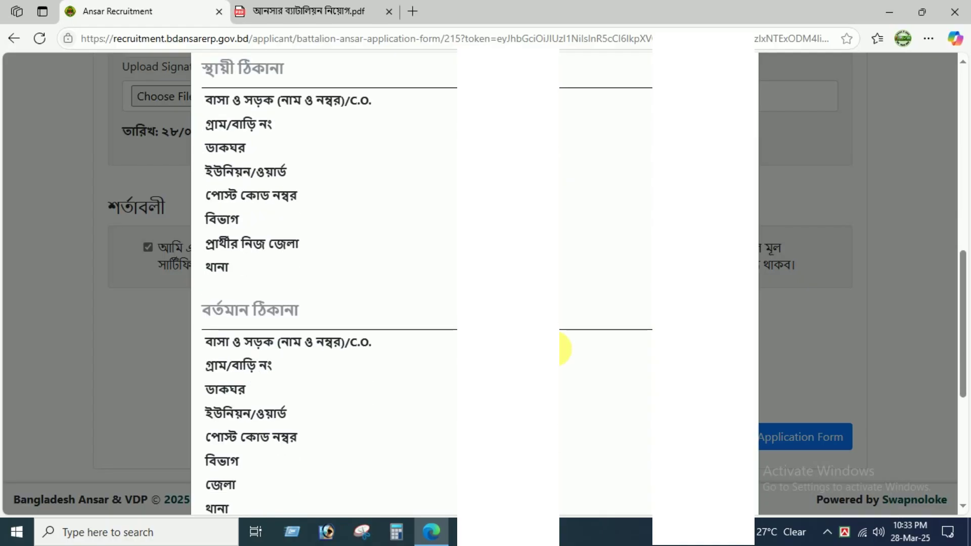
{"action": "scroll", "coordinate": [571, 349], "scroll_direction": "down", "scroll_amount": 3}
{"action": "scroll", "coordinate": [323, 273], "scroll_direction": "down", "scroll_amount": 3}
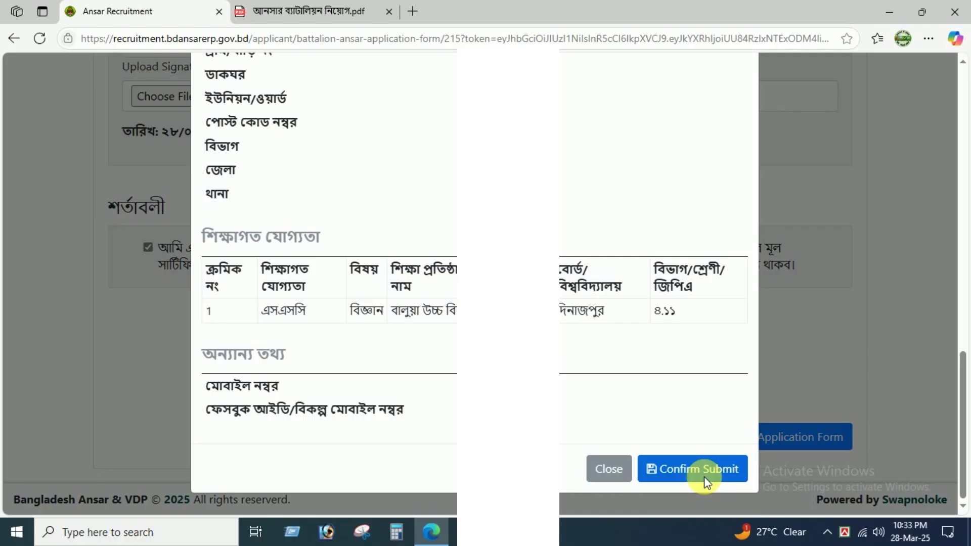
{"action": "left_click", "coordinate": [704, 475]}
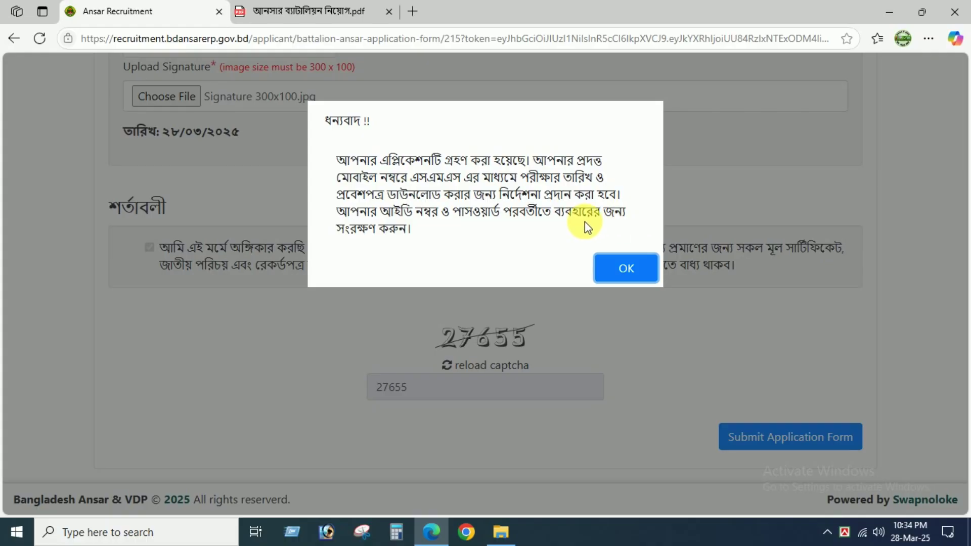
Step: Dismiss the thank-you message, view the admit card, and bring up its EPSON L130 print dialog
{"action": "left_click", "coordinate": [627, 268]}
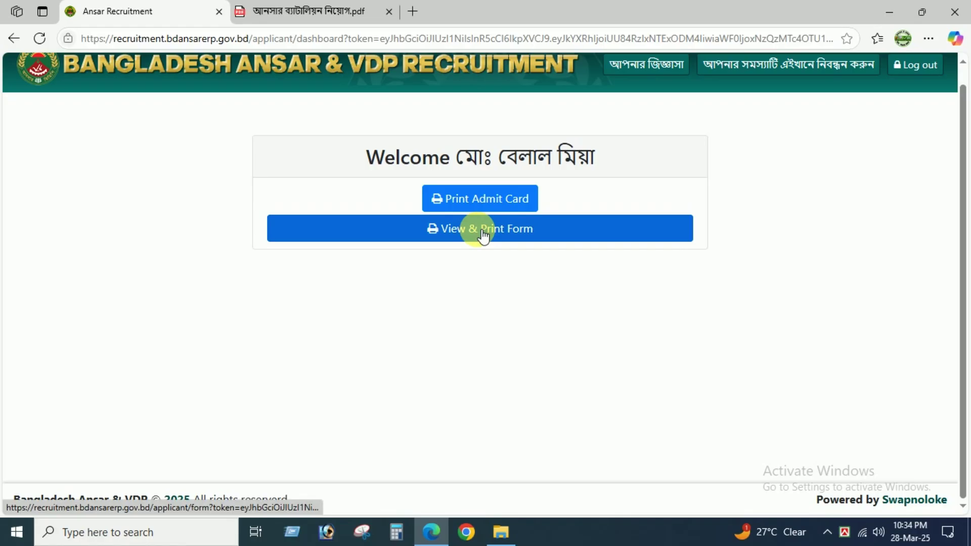
{"action": "left_click", "coordinate": [480, 195]}
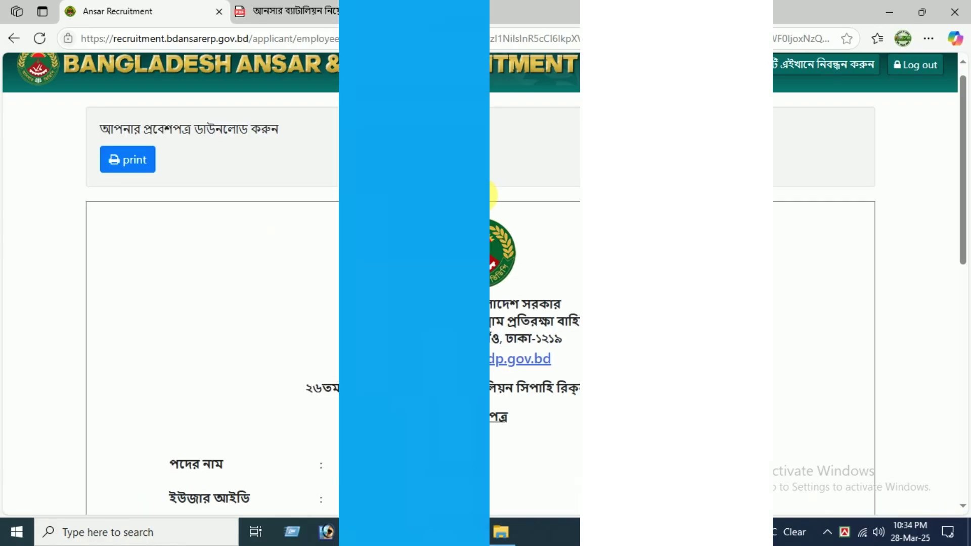
{"action": "scroll", "coordinate": [213, 283], "scroll_direction": "down", "scroll_amount": 15}
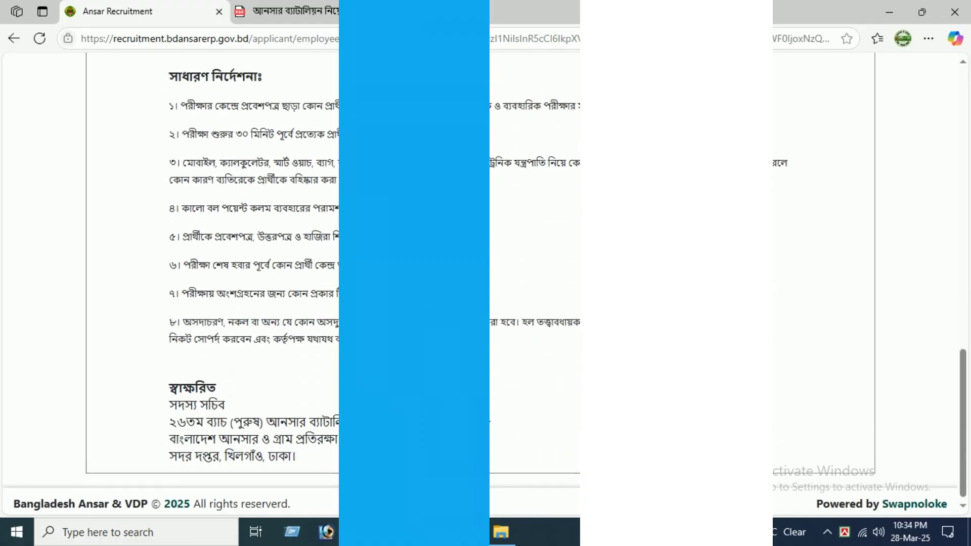
{"action": "scroll", "coordinate": [575, 304], "scroll_direction": "up", "scroll_amount": 15}
{"action": "left_click", "coordinate": [129, 151]}
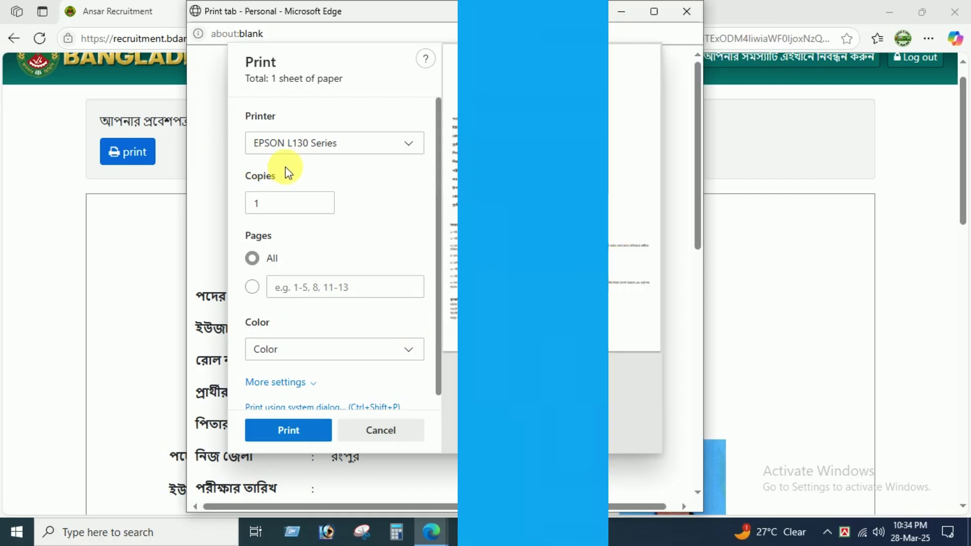
Step: Change the printer from EPSON L130 to Save as PDF for the one-page admit card
{"action": "left_click", "coordinate": [292, 149]}
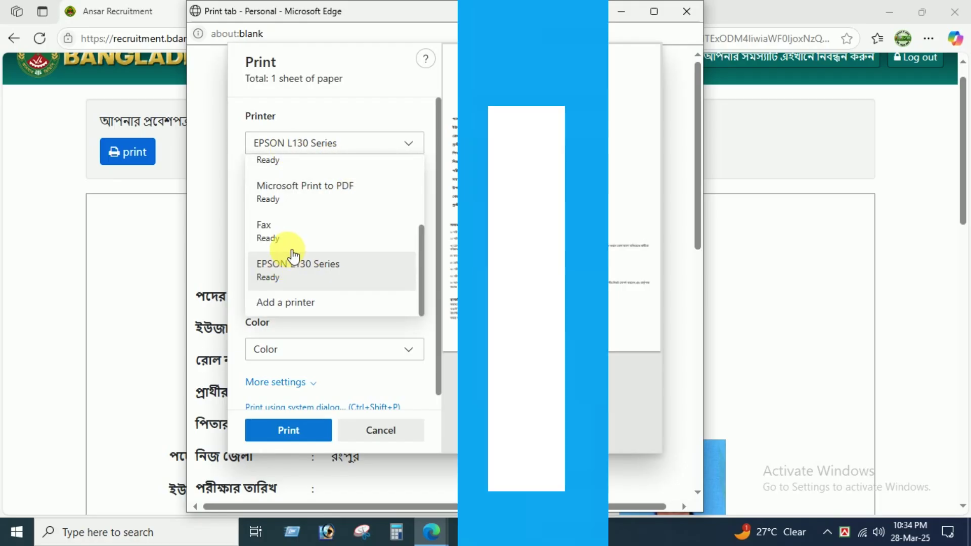
{"action": "scroll", "coordinate": [308, 207], "scroll_direction": "up", "scroll_amount": 3}
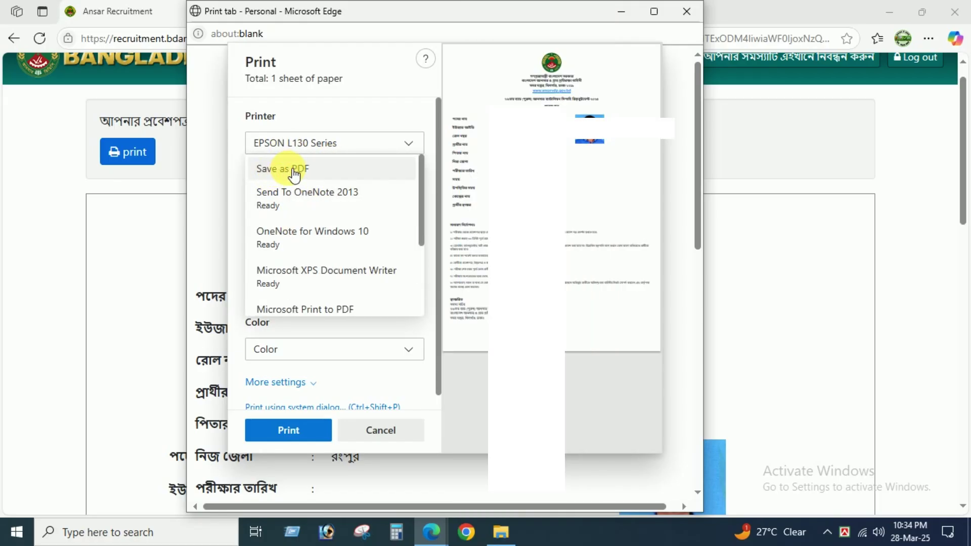
{"action": "left_click", "coordinate": [278, 169]}
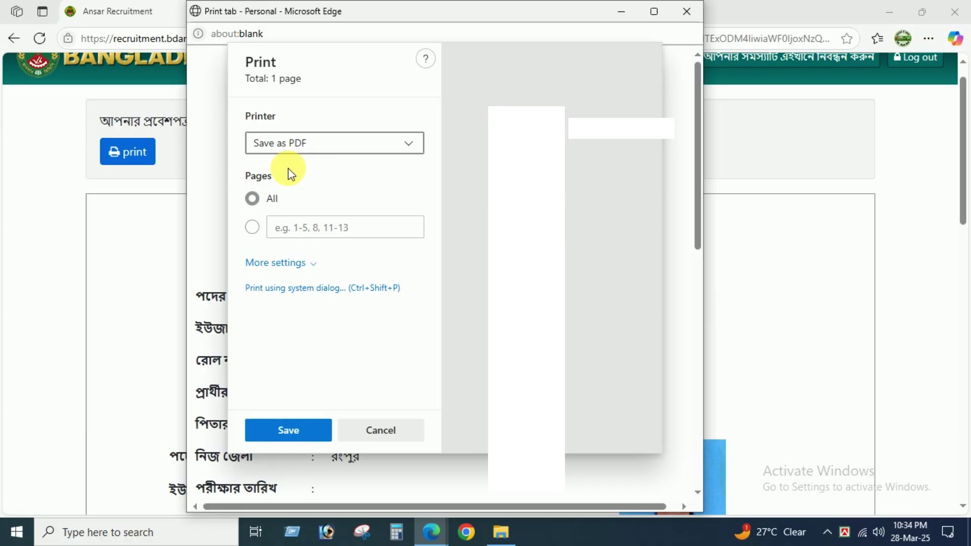